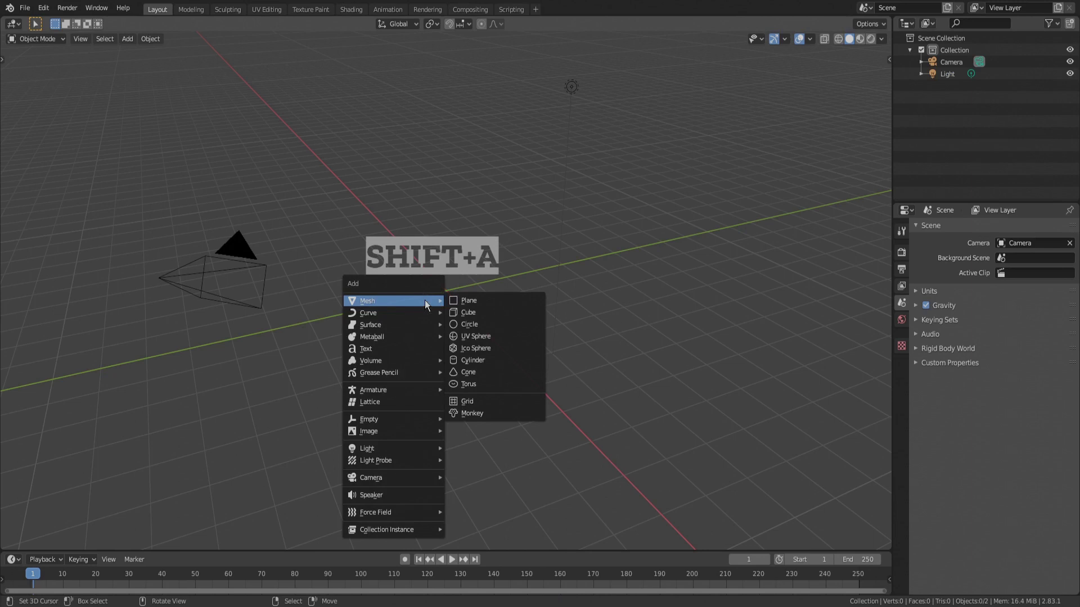
# Add a blank Grease Pencil object to the scene.
pyautogui.moveTo(406, 372)
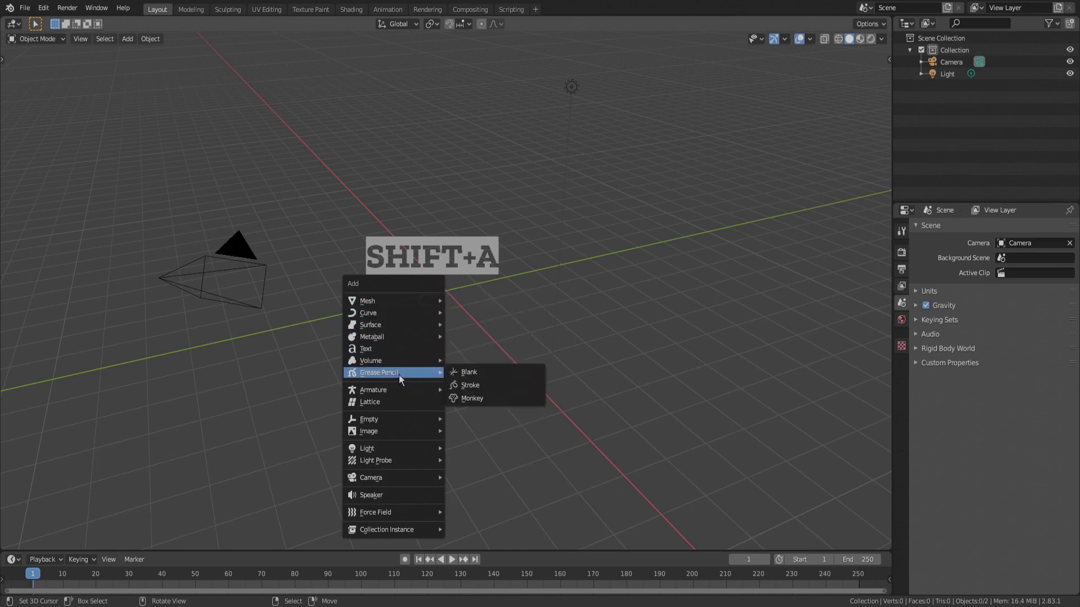
pyautogui.click(487, 373)
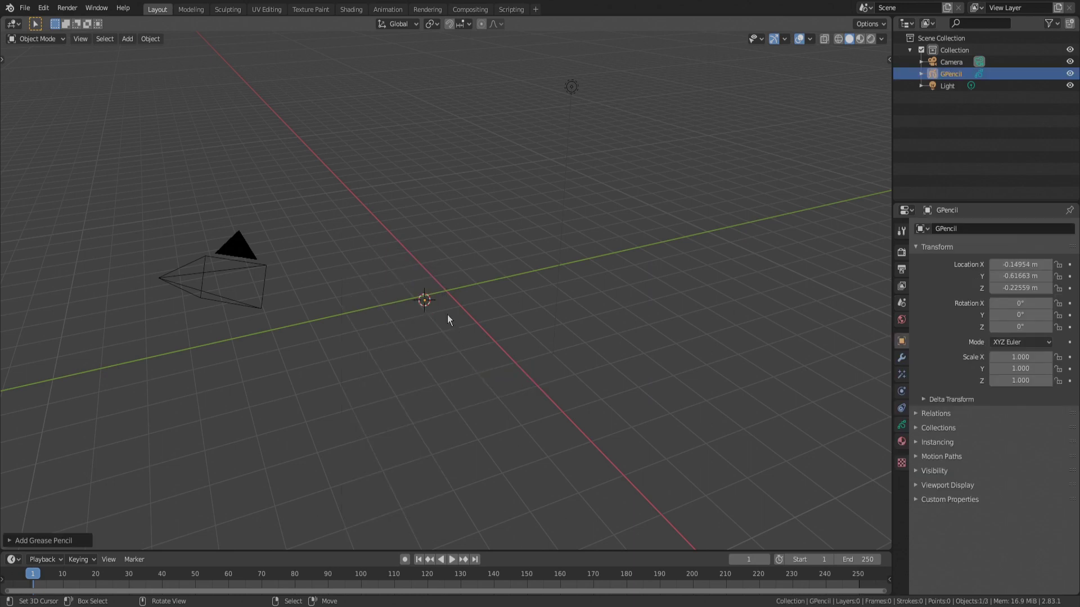
pyautogui.moveTo(421, 350); pyautogui.dragTo(488, 281, button='middle')
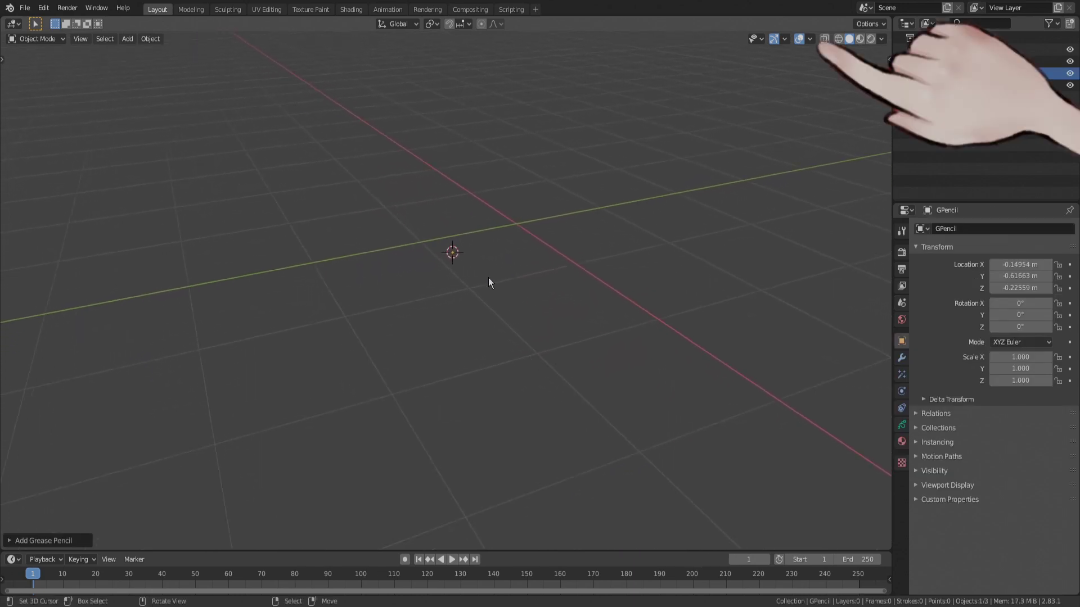
# Enable the Grease Pencil Canvas option in the viewport overlays to show the drawing plane grid.
pyautogui.click(809, 39)
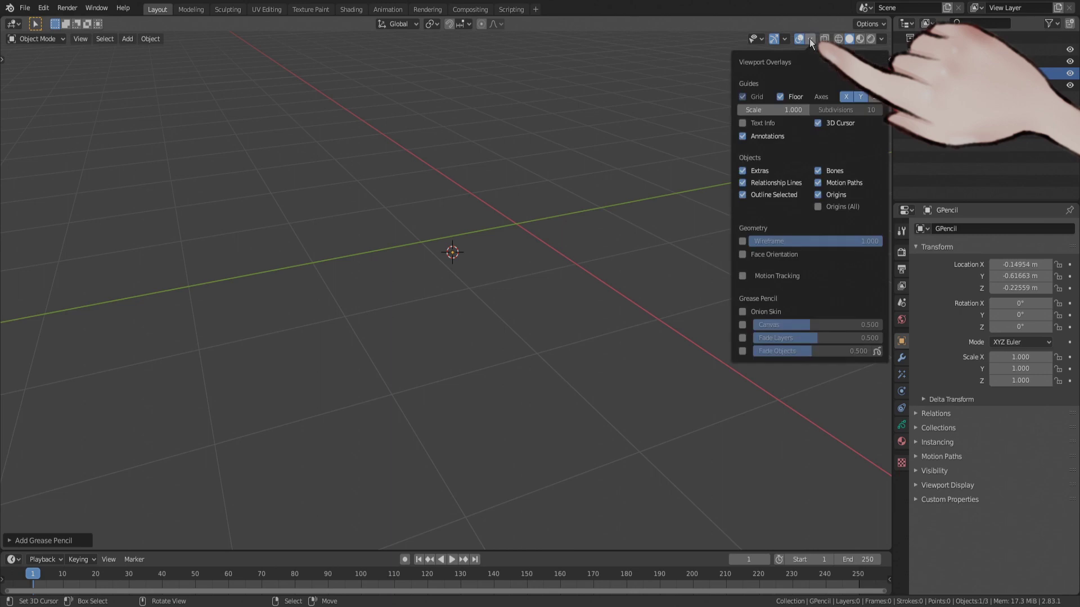
pyautogui.click(743, 325)
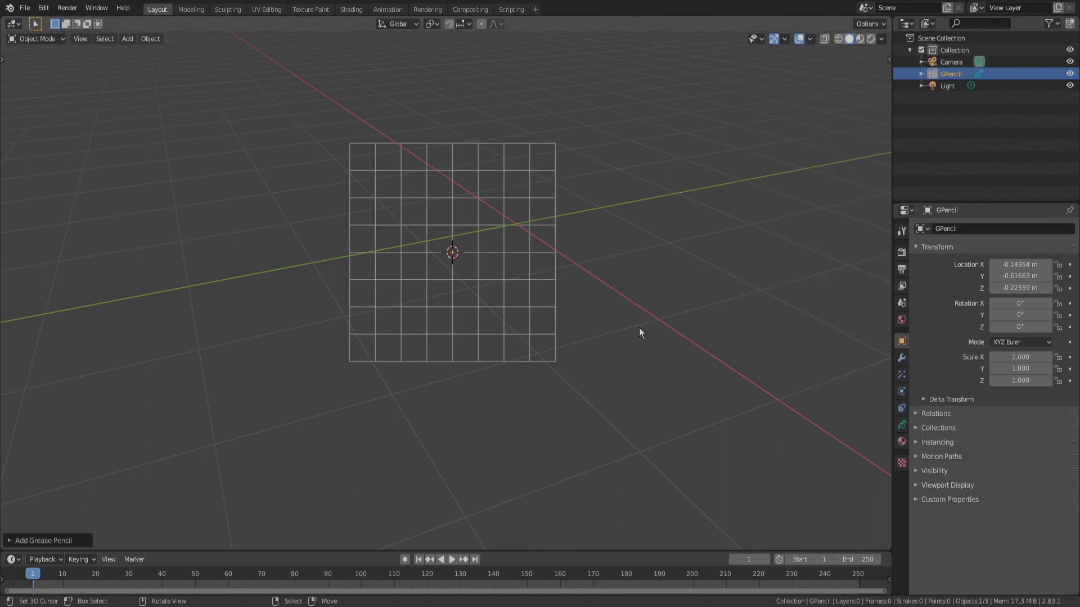
pyautogui.scroll(-4, 613, 326)
pyautogui.moveTo(604, 331); pyautogui.dragTo(433, 337, button='middle')
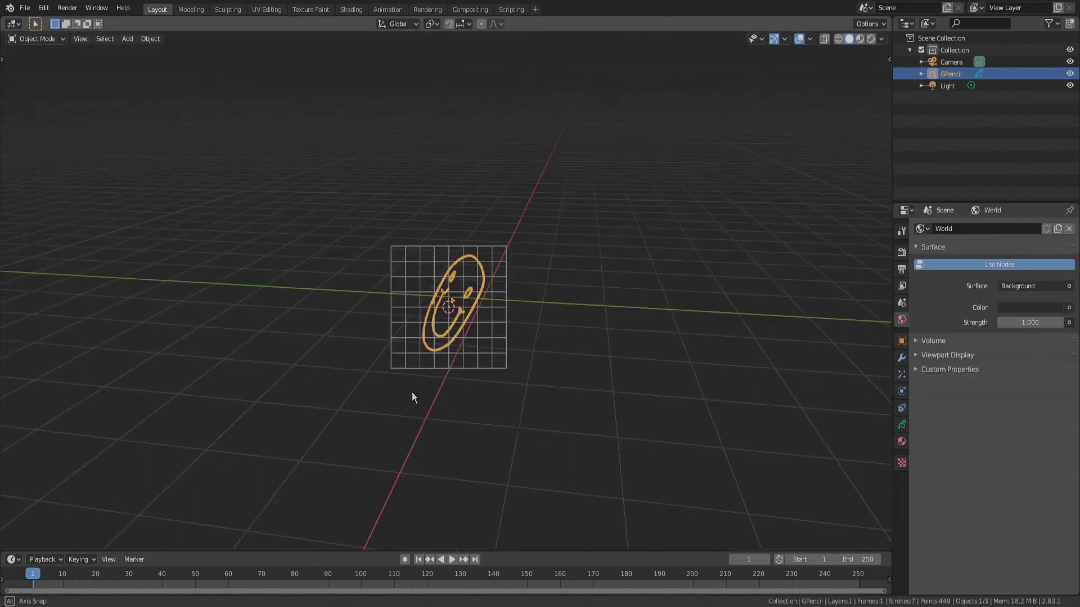
# Draw a looping scribble over the lower part of the smiley face and inspect it from another angle.
pyautogui.moveTo(415, 393)
pyautogui.mouseDown(button='middle')
pyautogui.moveTo(728, 397)
pyautogui.moveTo(558, 394)
pyautogui.mouseUp(button='middle')
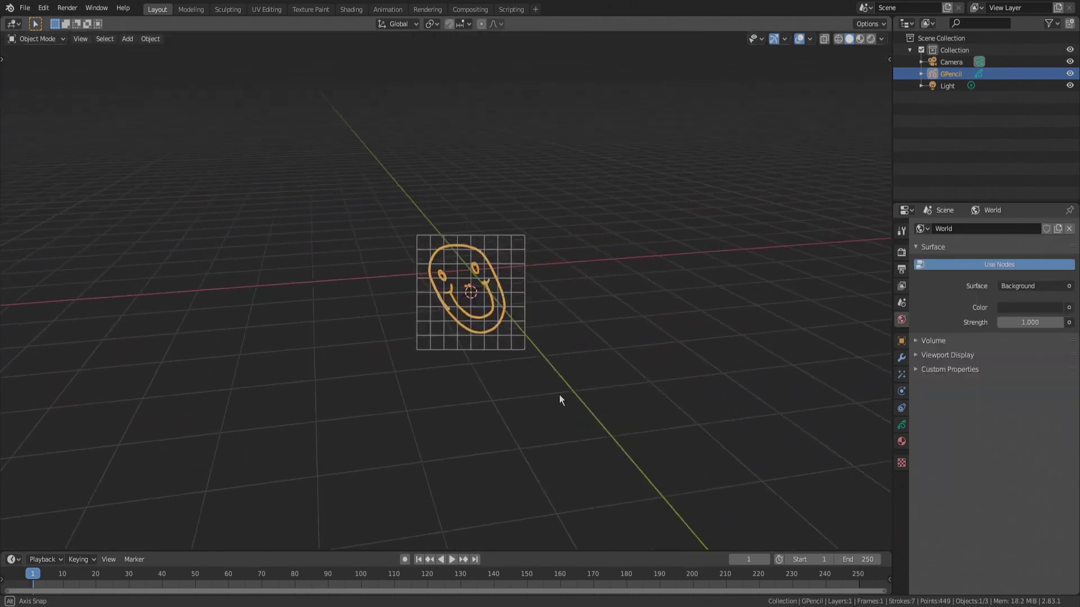
pyautogui.moveTo(488, 375); pyautogui.dragTo(442, 390)
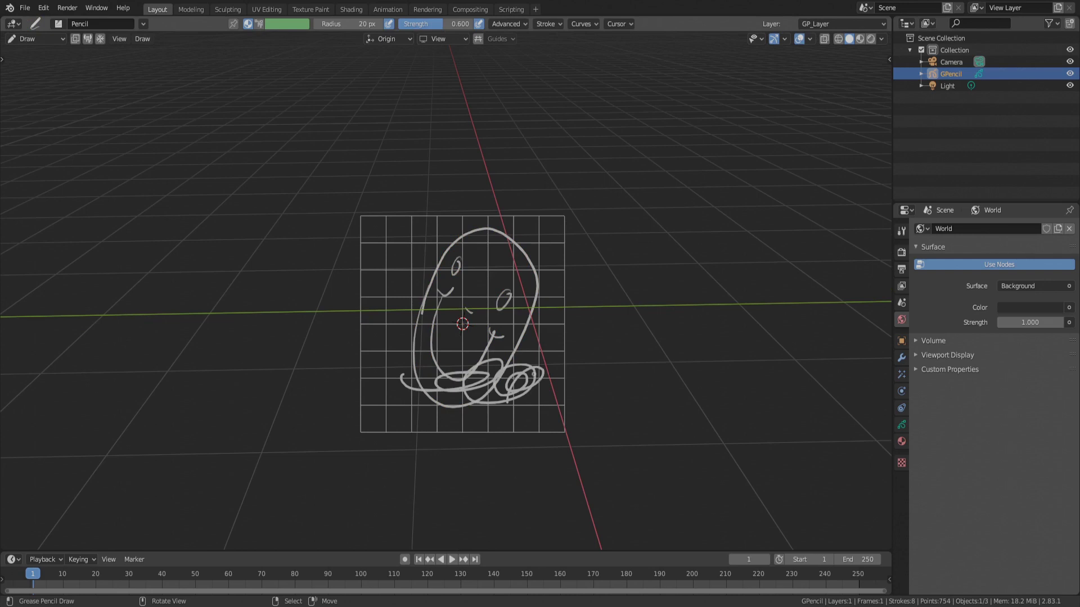
pyautogui.moveTo(548, 375)
pyautogui.mouseDown(button='middle')
pyautogui.moveTo(489, 393)
pyautogui.moveTo(434, 381)
pyautogui.moveTo(492, 393)
pyautogui.moveTo(638, 385)
pyautogui.mouseUp(button='middle')
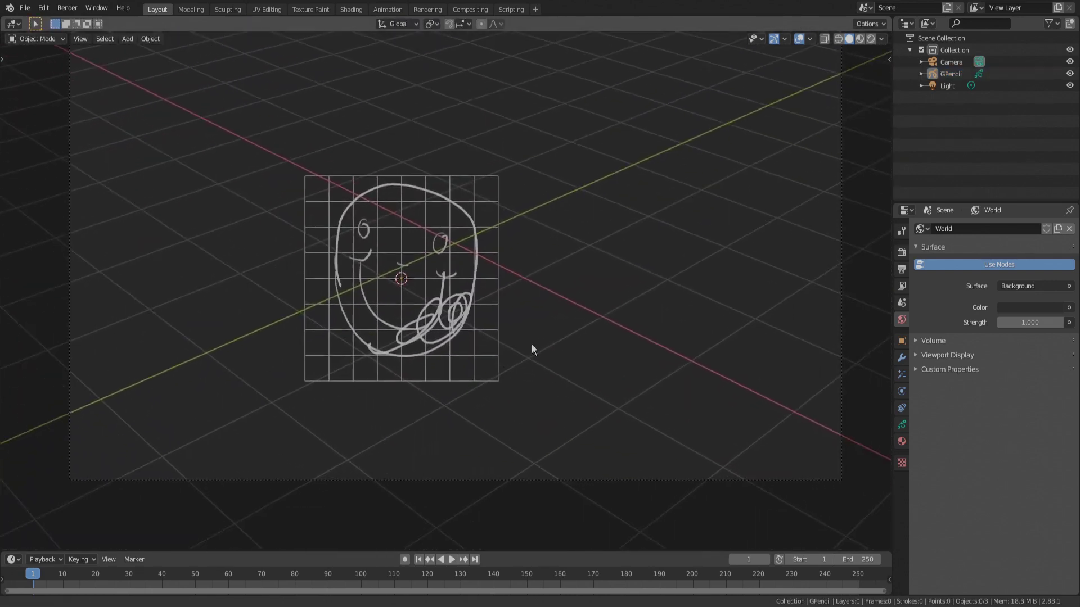
# Select the Grease Pencil drawing and switch it to Draw mode.
pyautogui.click(440, 325)
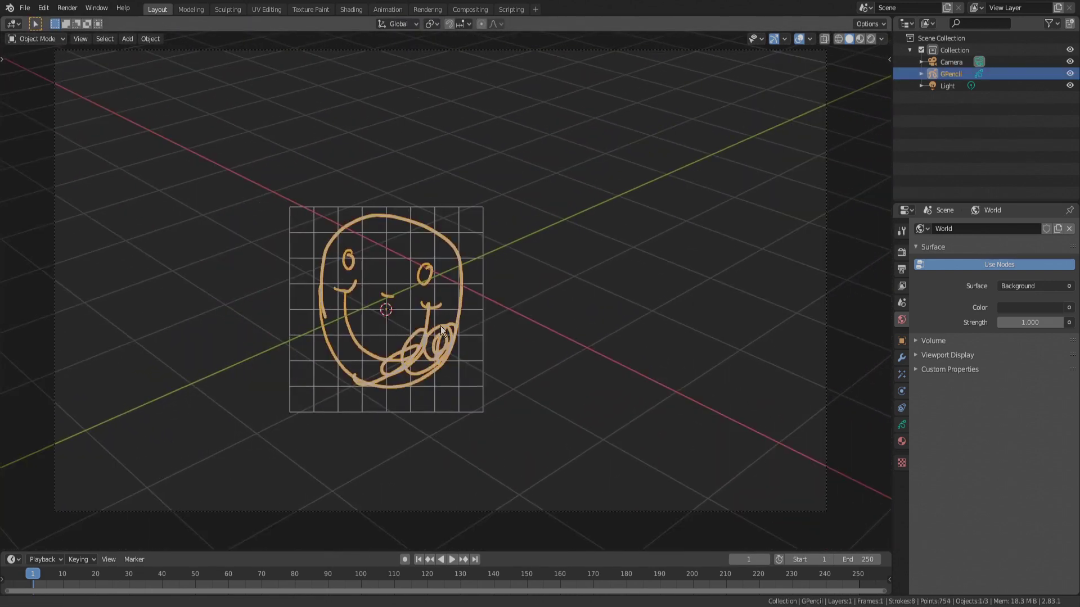
pyautogui.keyDown('shift'); pyautogui.moveTo(440, 326); pyautogui.dragTo(497, 333, button='middle'); pyautogui.keyUp('shift')
pyautogui.click(49, 38)
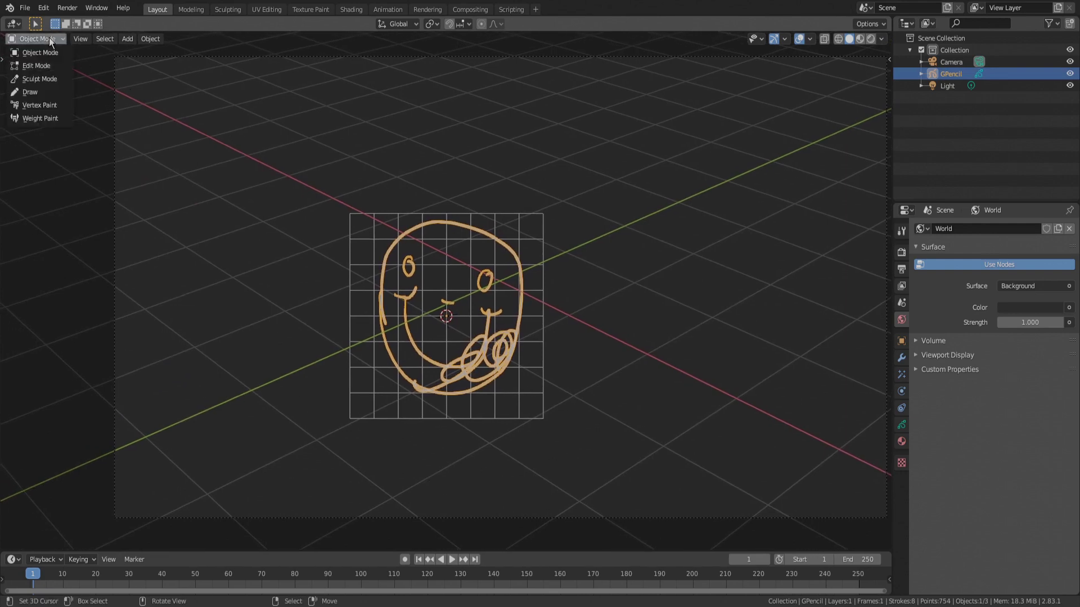
pyautogui.click(50, 93)
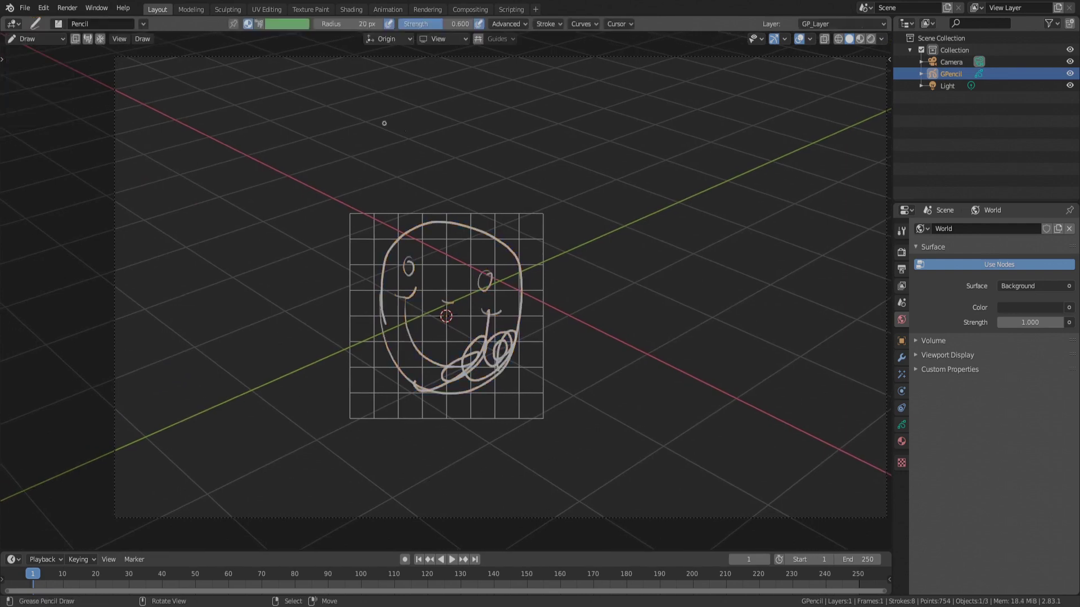
# Change the drawing plane from View to a fixed plane and draw a freehand test stroke on the canvas.
pyautogui.click(439, 39)
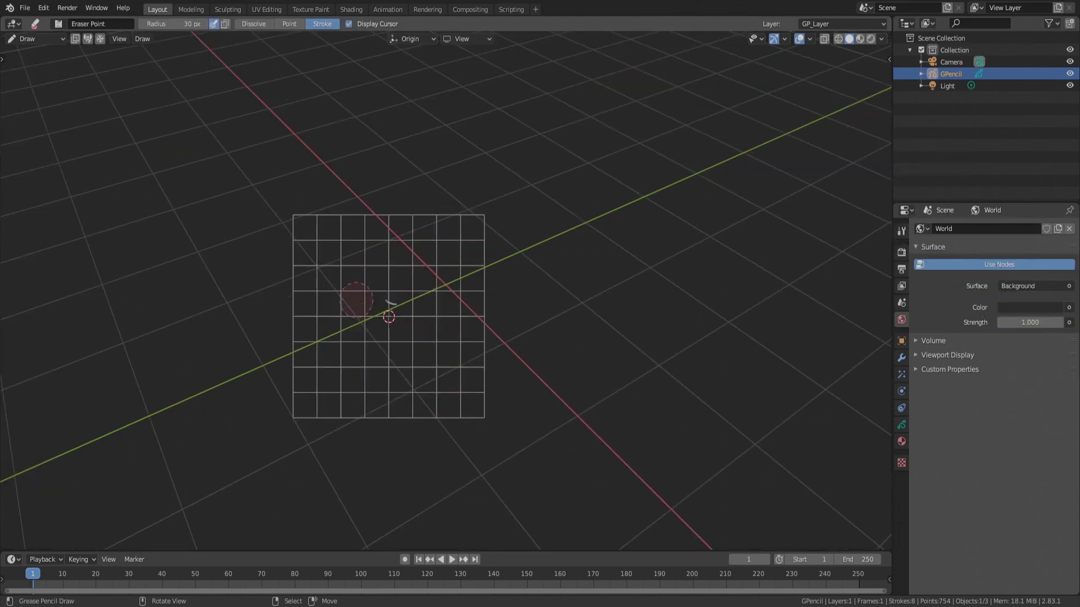
pyautogui.click(440, 43)
pyautogui.click(430, 90)
pyautogui.moveTo(409, 346)
pyautogui.mouseDown()
pyautogui.moveTo(373, 363)
pyautogui.moveTo(404, 321)
pyautogui.moveTo(392, 327)
pyautogui.mouseUp()
pyautogui.moveTo(451, 376)
pyautogui.mouseDown(button='middle')
pyautogui.moveTo(451, 315)
pyautogui.moveTo(532, 337)
pyautogui.moveTo(473, 318)
pyautogui.mouseUp(button='middle')
# Set the drawing plane to Side (Y-Z) and draw another freehand stroke on the canvas.
pyautogui.click(458, 39)
pyautogui.click(442, 103)
pyautogui.moveTo(386, 344)
pyautogui.mouseDown()
pyautogui.moveTo(389, 309)
pyautogui.moveTo(333, 248)
pyautogui.moveTo(339, 316)
pyautogui.mouseUp()
pyautogui.moveTo(390, 290); pyautogui.dragTo(522, 284, button='middle')
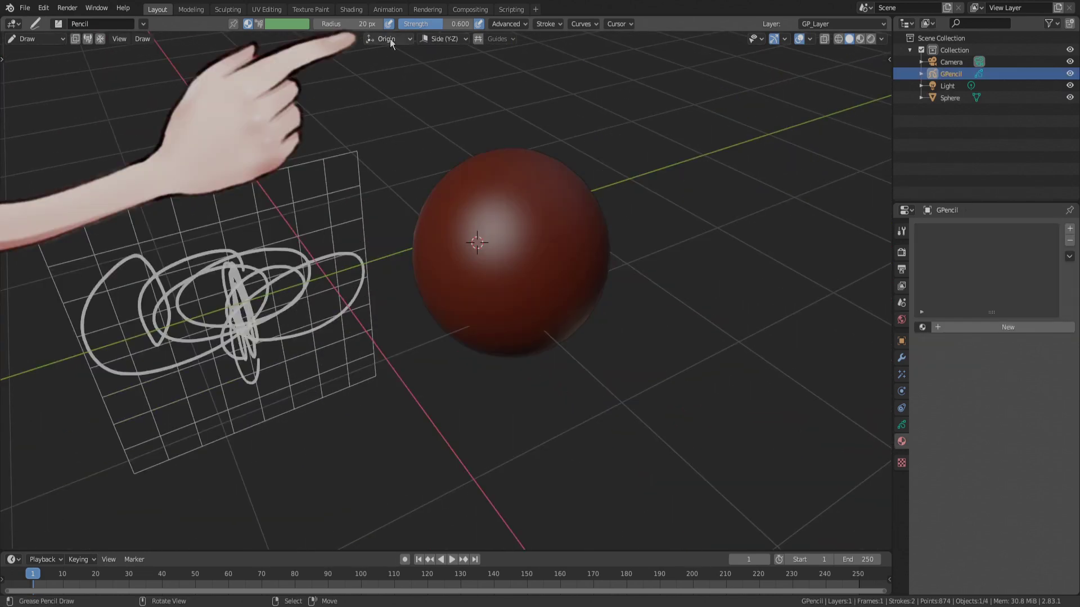
# Set the stroke placement to Surface and draw freehand strokes onto the red sphere.
pyautogui.click(390, 39)
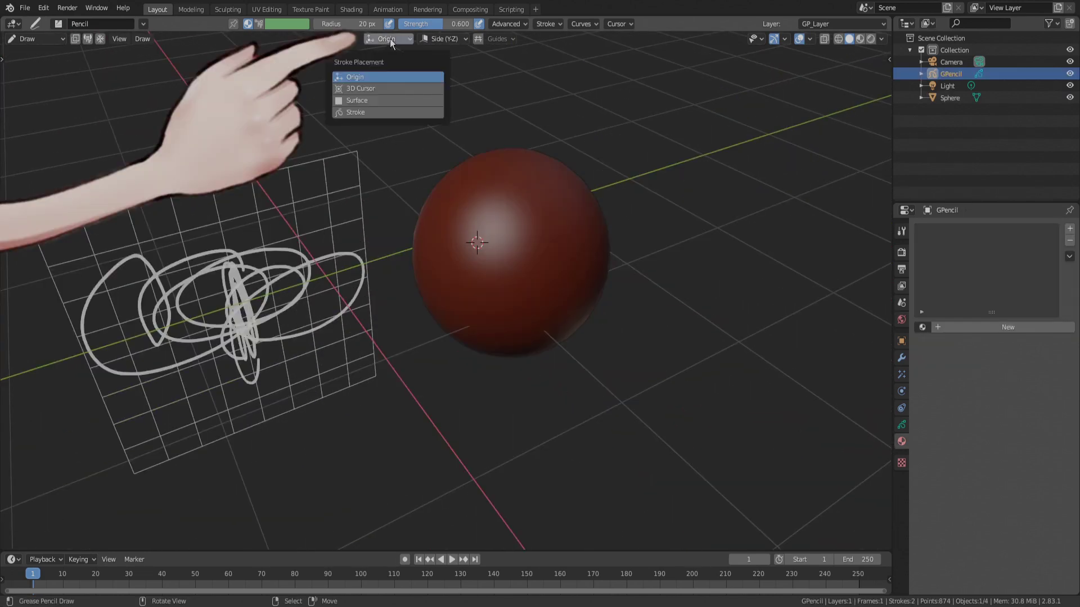
pyautogui.click(376, 99)
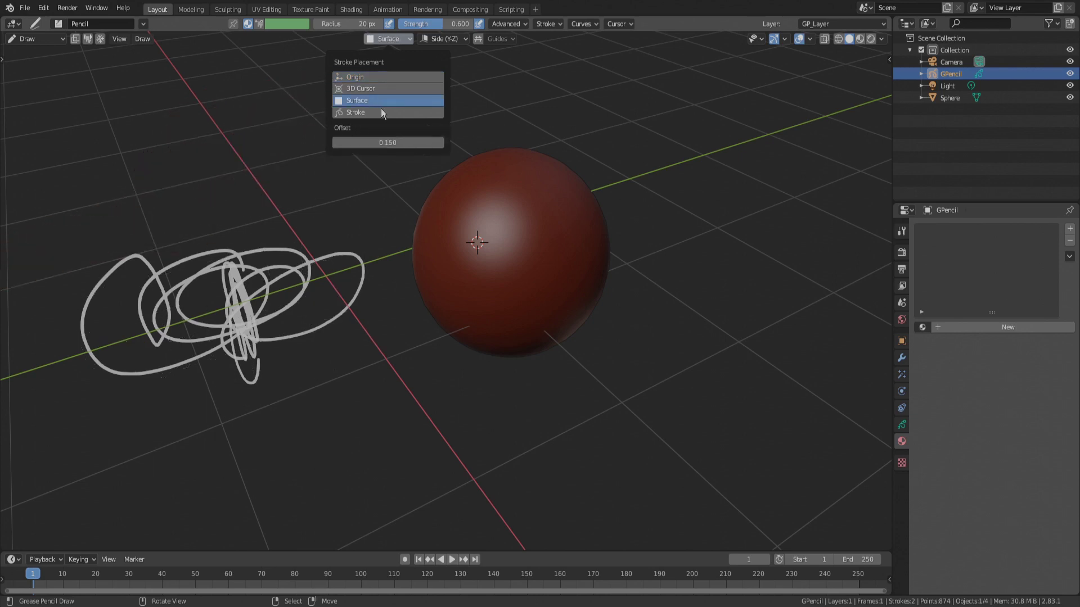
pyautogui.moveTo(484, 211); pyautogui.dragTo(544, 212)
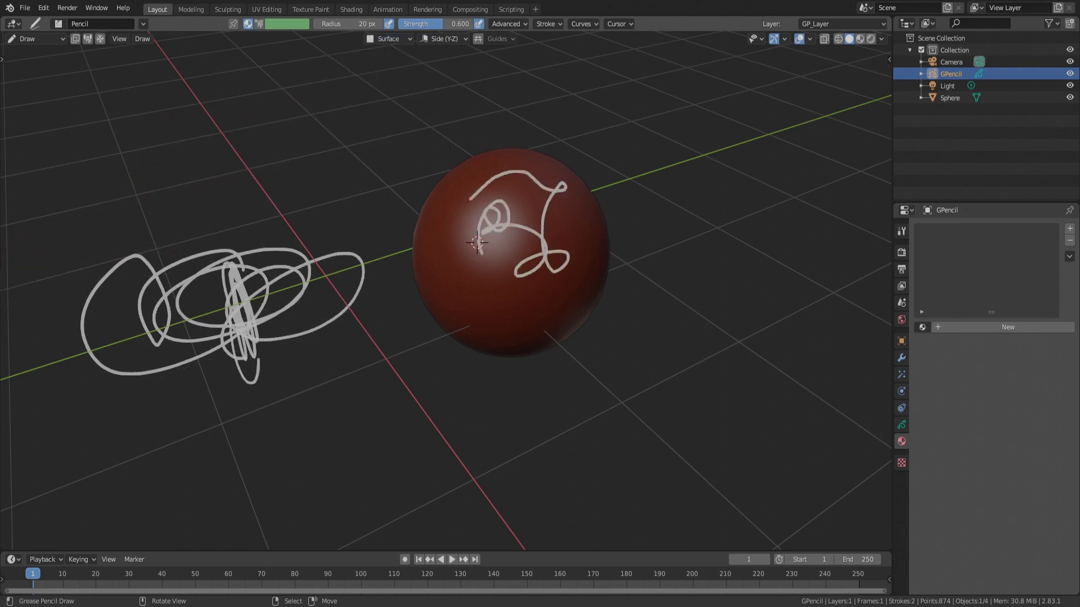
pyautogui.moveTo(469, 201)
pyautogui.mouseDown(button='middle')
pyautogui.moveTo(593, 255)
pyautogui.moveTo(510, 258)
pyautogui.mouseUp(button='middle')
pyautogui.moveTo(446, 224)
pyautogui.mouseDown()
pyautogui.moveTo(476, 228)
pyautogui.moveTo(438, 299)
pyautogui.moveTo(419, 273)
pyautogui.mouseUp()
pyautogui.moveTo(422, 264)
pyautogui.mouseDown(button='middle')
pyautogui.moveTo(585, 248)
pyautogui.moveTo(686, 265)
pyautogui.moveTo(745, 303)
pyautogui.moveTo(23, 250)
pyautogui.moveTo(38, 156)
pyautogui.moveTo(819, 200)
pyautogui.mouseUp(button='middle')
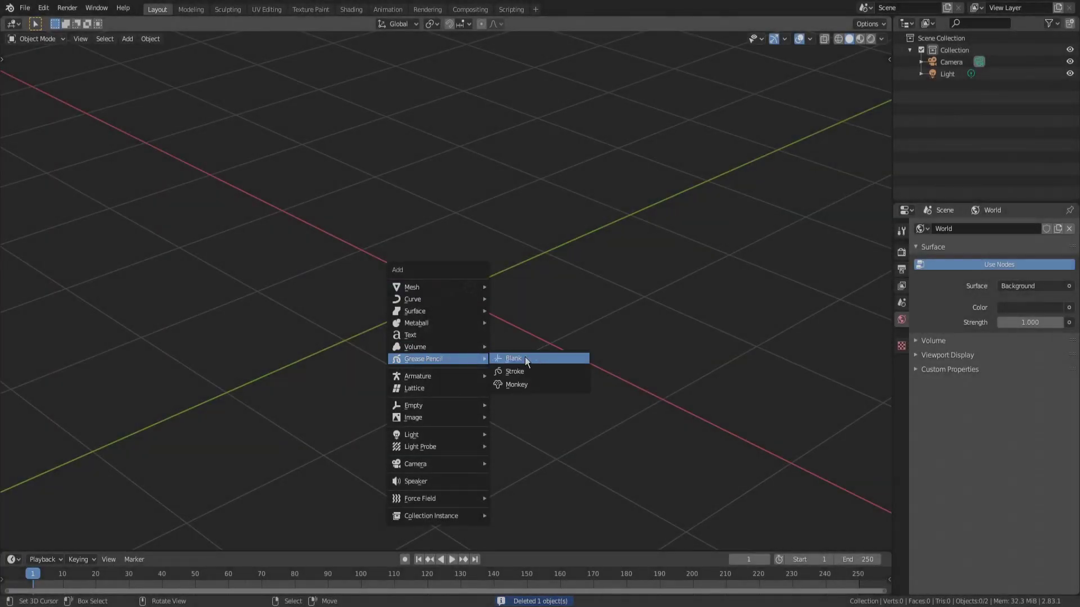
# Add a blank Grease Pencil object and draw a looping stroke around its origin in Draw mode.
pyautogui.click(513, 355)
pyautogui.click(45, 39)
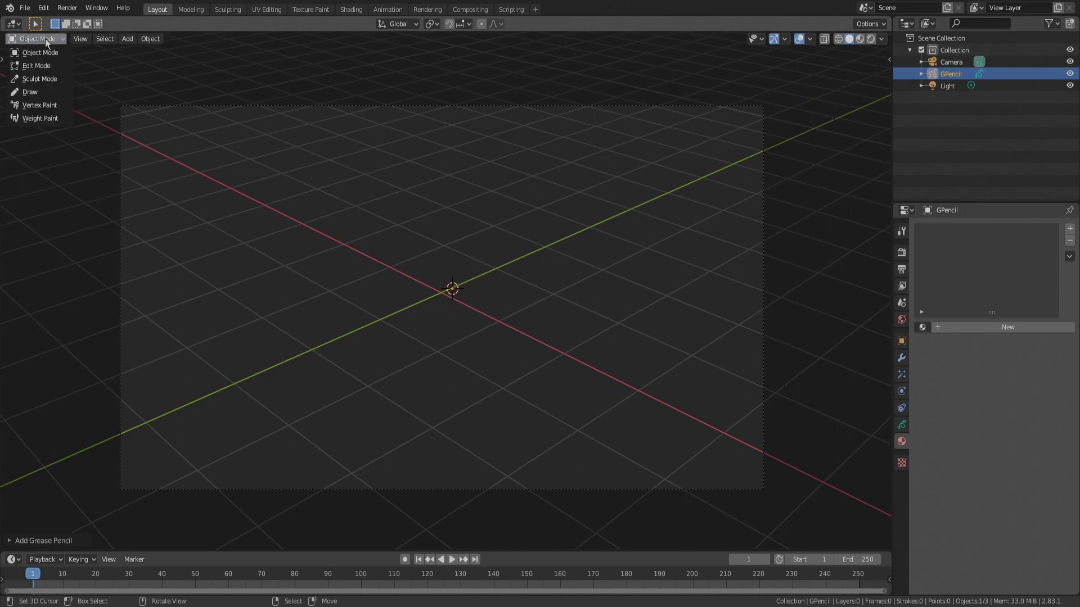
pyautogui.click(45, 93)
pyautogui.moveTo(482, 319); pyautogui.dragTo(464, 300)
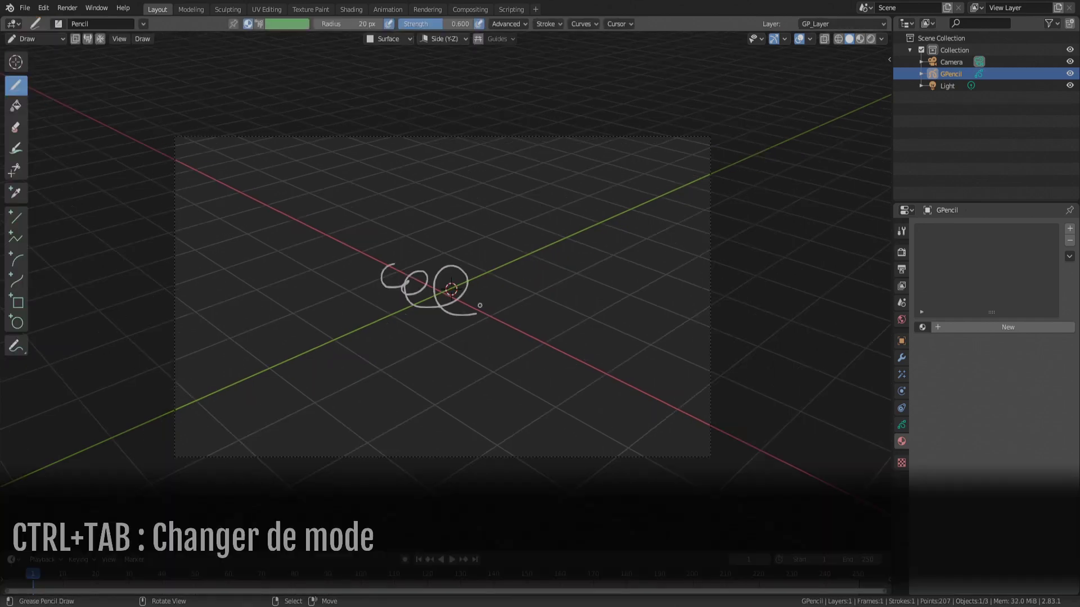
# Cycle the looping drawing through Object Mode and Edit Mode and return it to Draw mode.
pyautogui.scroll(5, 470, 288)
pyautogui.hotkey('ctrl', 'Tab')
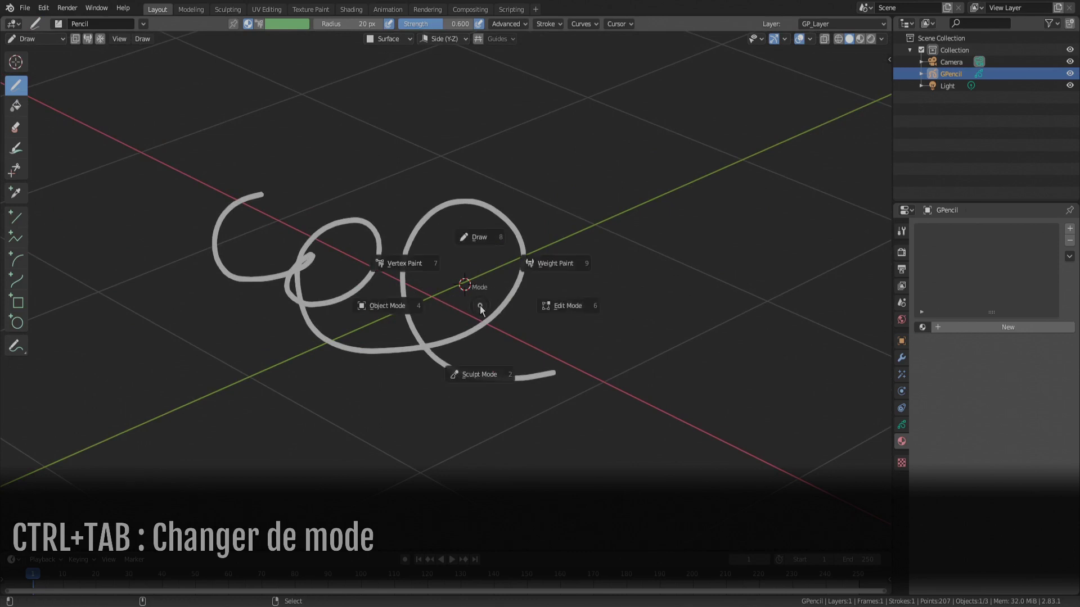
pyautogui.click(395, 313)
pyautogui.hotkey('ctrl', 'Tab')
pyautogui.click(519, 305)
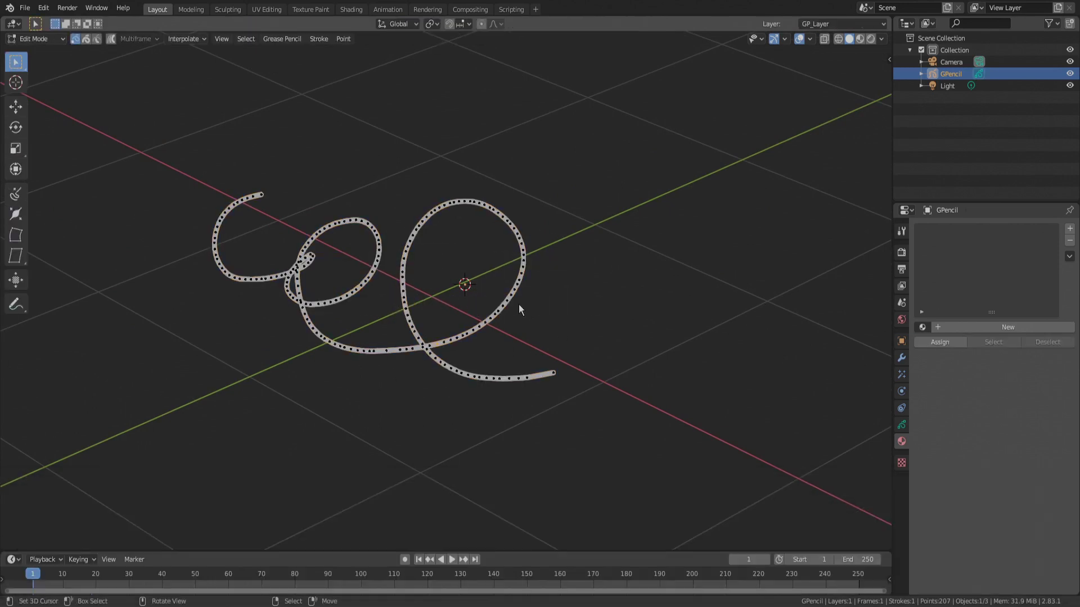
pyautogui.hotkey('ctrl', 'Tab')
pyautogui.click(509, 238)
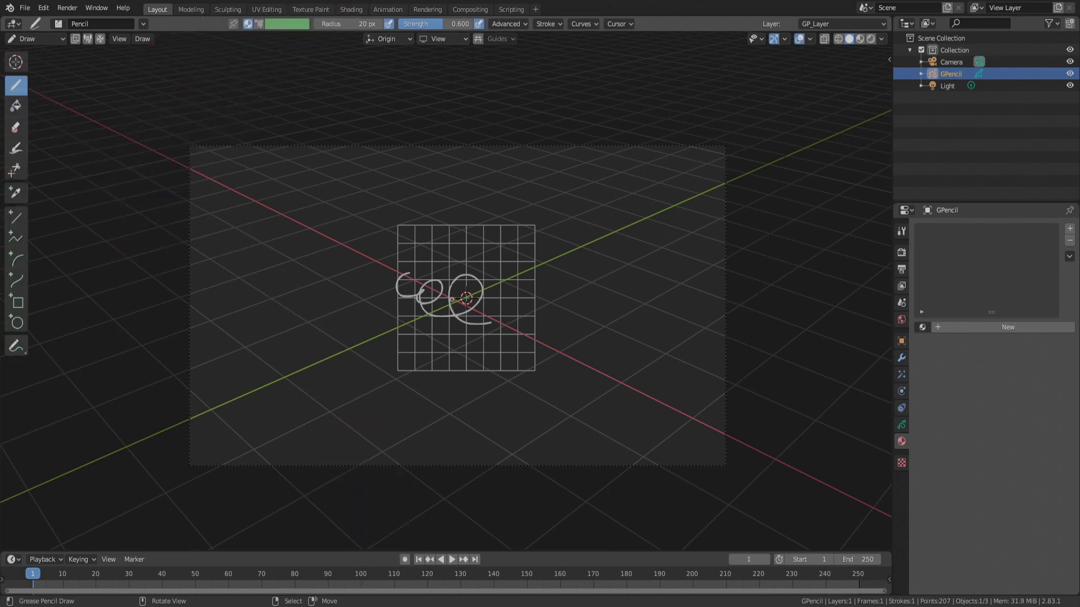
# Create a new material with a yellow-green stroke base color for the drawing and show the Pencil brush settings.
pyautogui.click(946, 328)
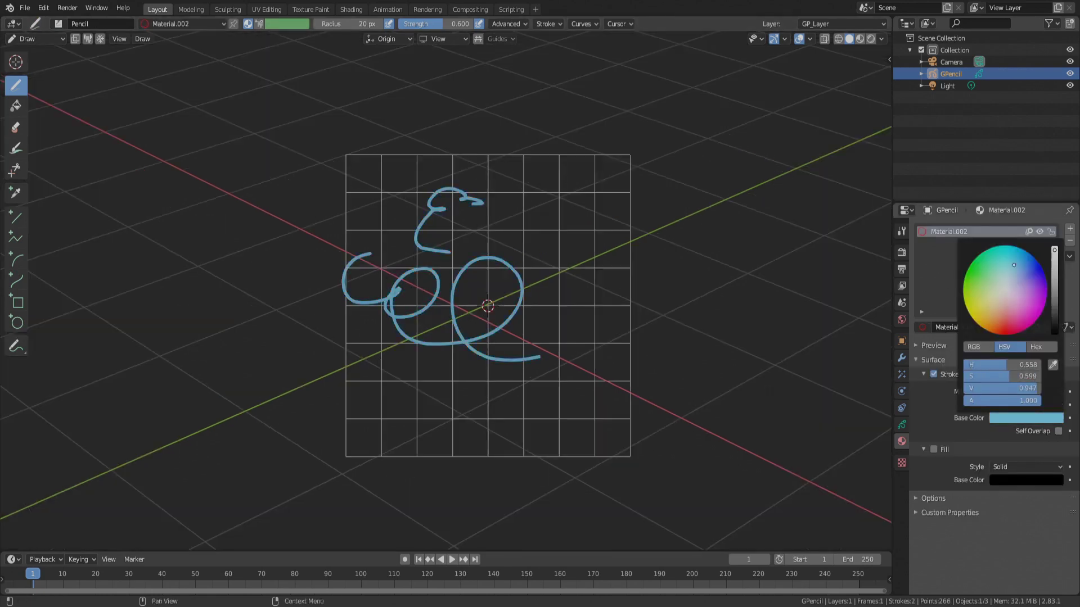
pyautogui.moveTo(1006, 365)
pyautogui.mouseDown()
pyautogui.moveTo(970, 364)
pyautogui.moveTo(1002, 364)
pyautogui.moveTo(979, 364)
pyautogui.mouseUp()
pyautogui.click(901, 232)
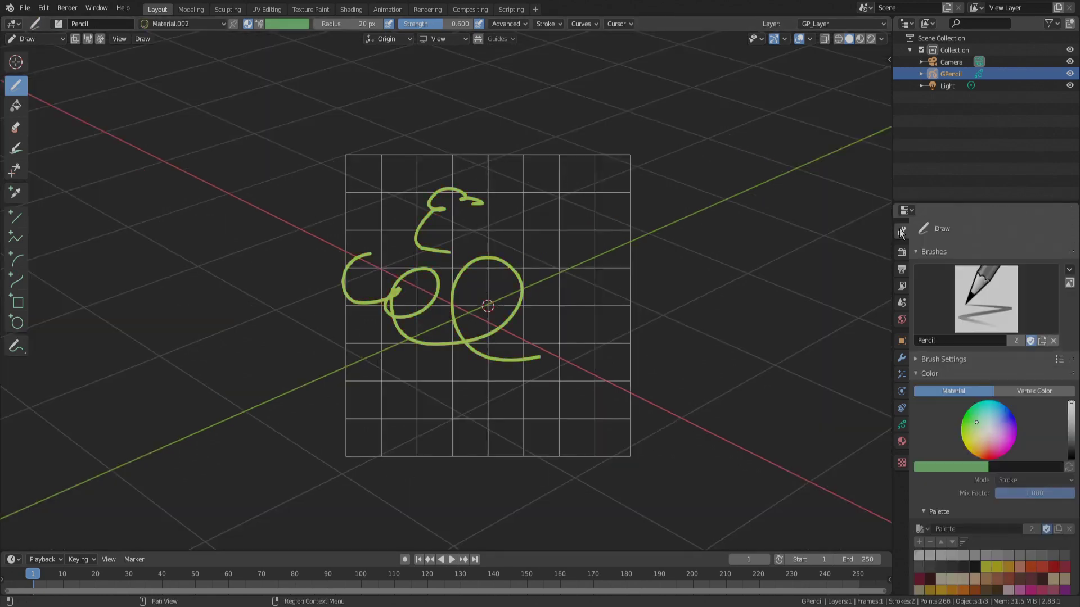
pyautogui.click(963, 294)
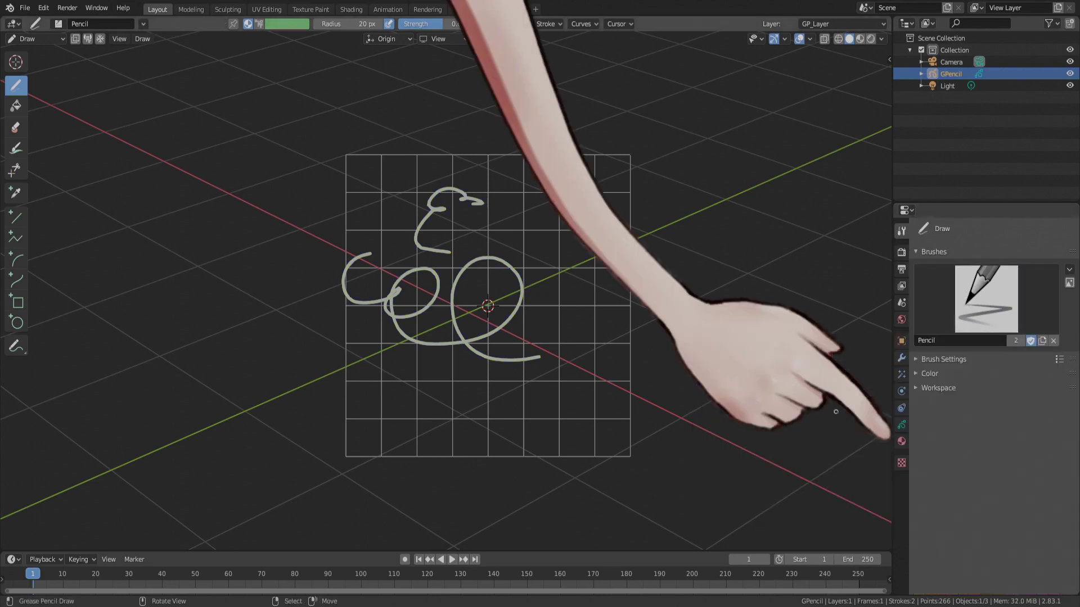
# Add a material slot to the Grease Pencil object and create a new material in it.
pyautogui.click(902, 446)
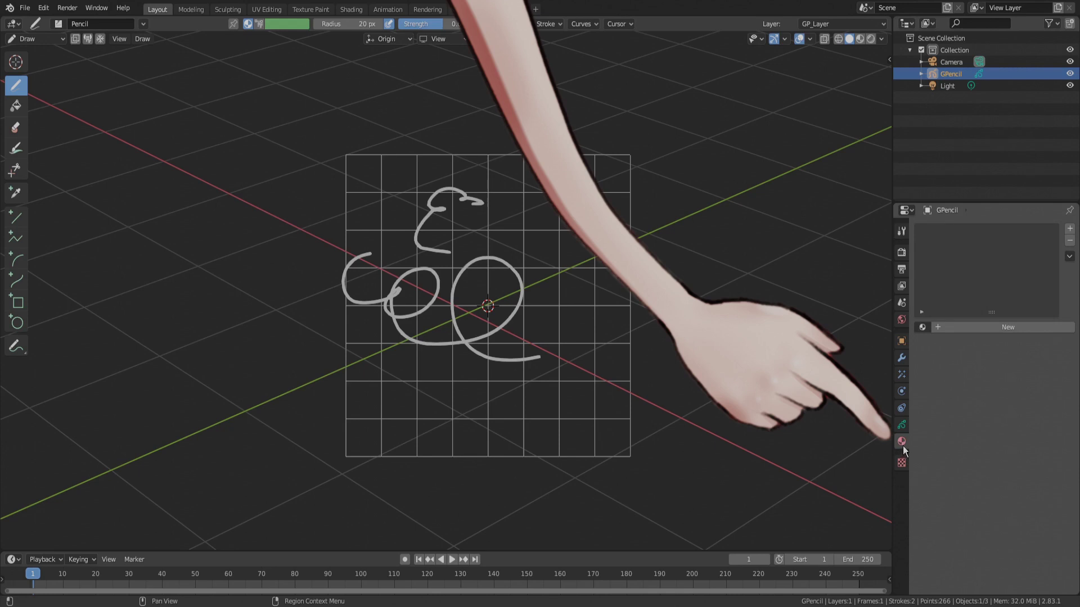
pyautogui.click(1070, 229)
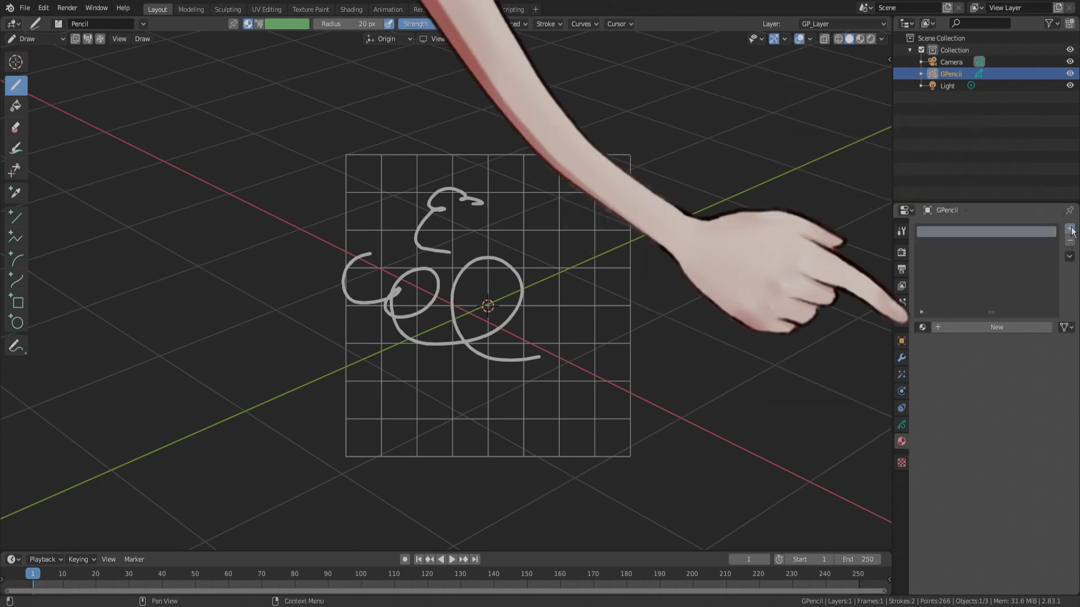
pyautogui.click(922, 327)
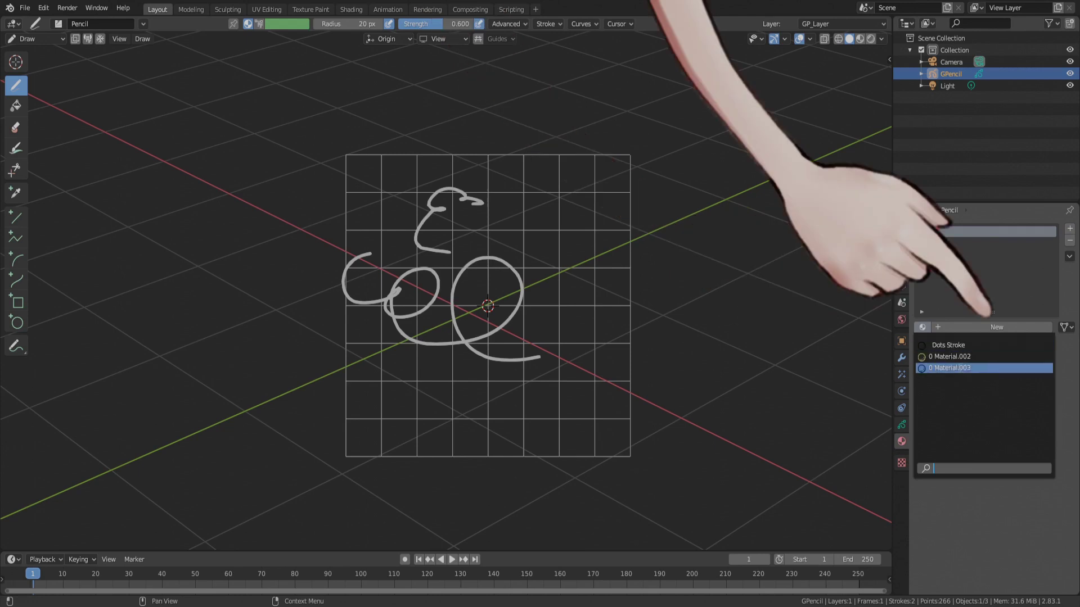
pyautogui.click(973, 326)
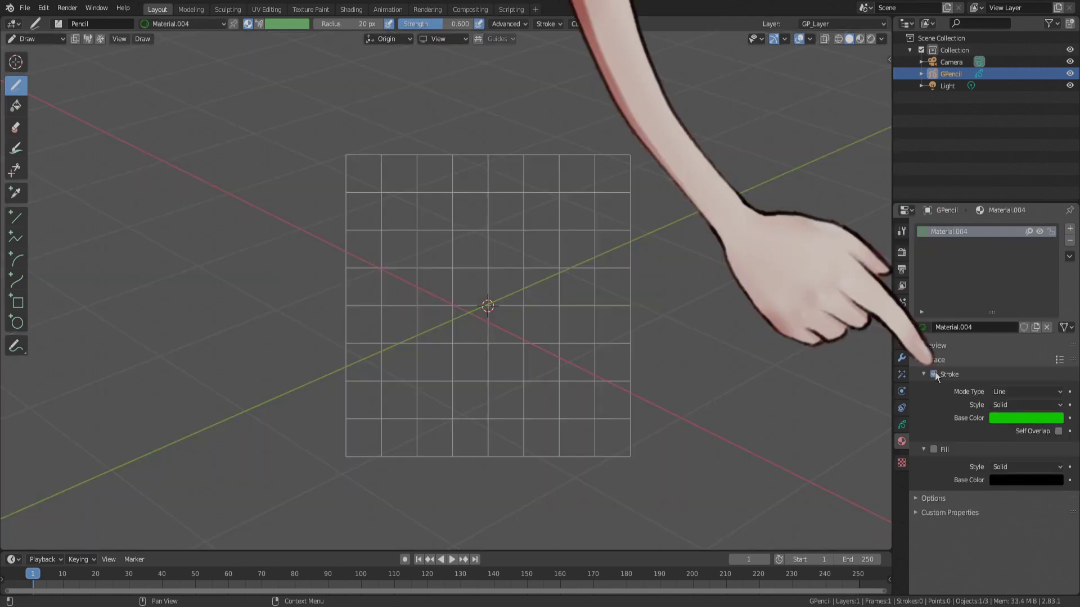
# Draw a looping green stroke across the canvas and enable Fill in its material.
pyautogui.moveTo(588, 212)
pyautogui.mouseDown()
pyautogui.moveTo(444, 287)
pyautogui.moveTo(436, 331)
pyautogui.mouseUp()
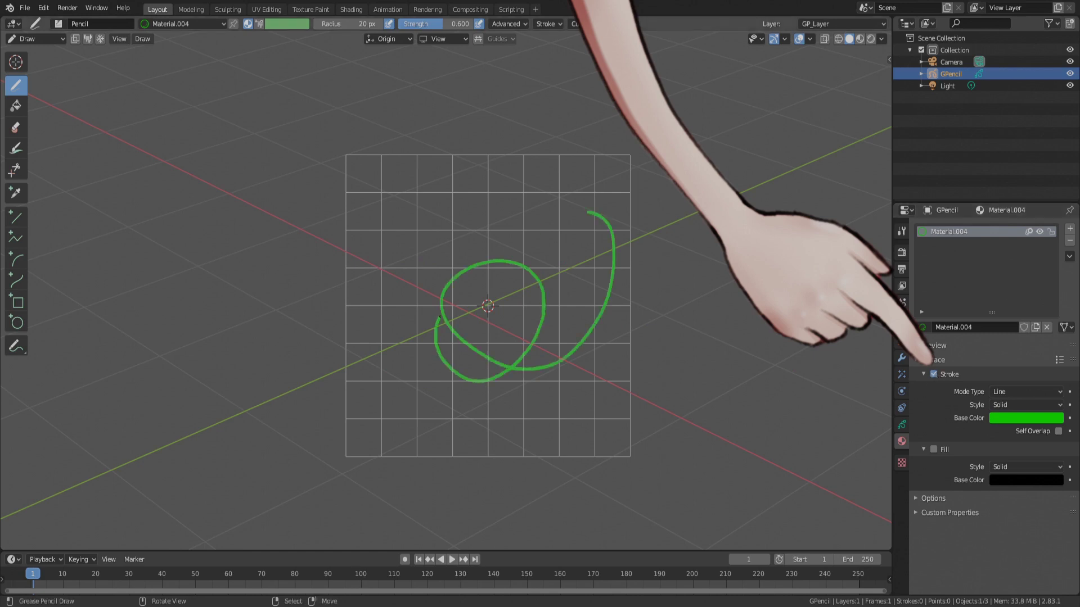
pyautogui.moveTo(436, 332); pyautogui.dragTo(355, 388)
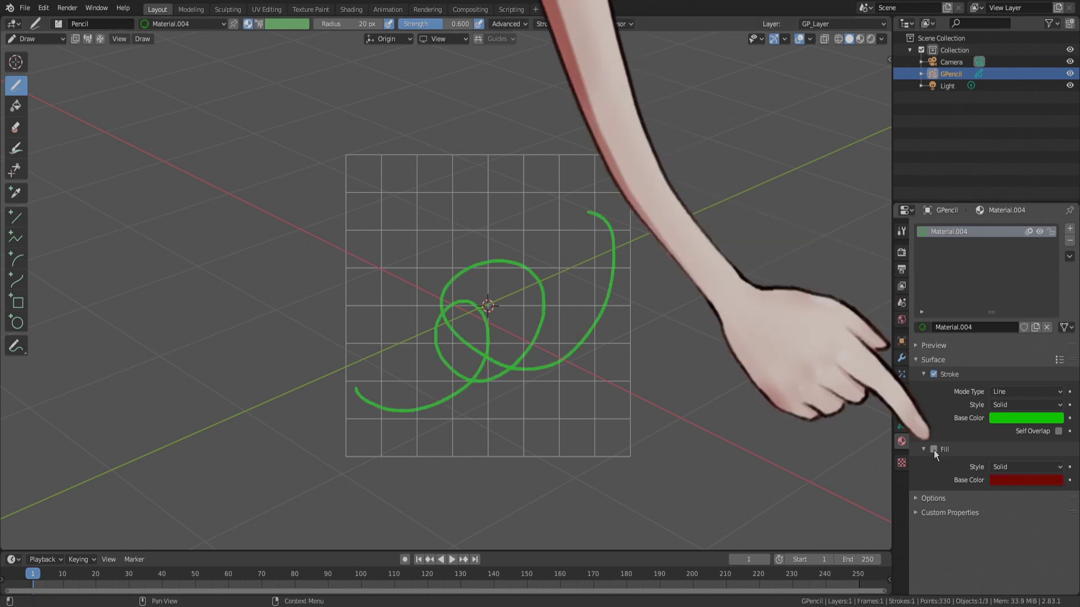
pyautogui.click(933, 450)
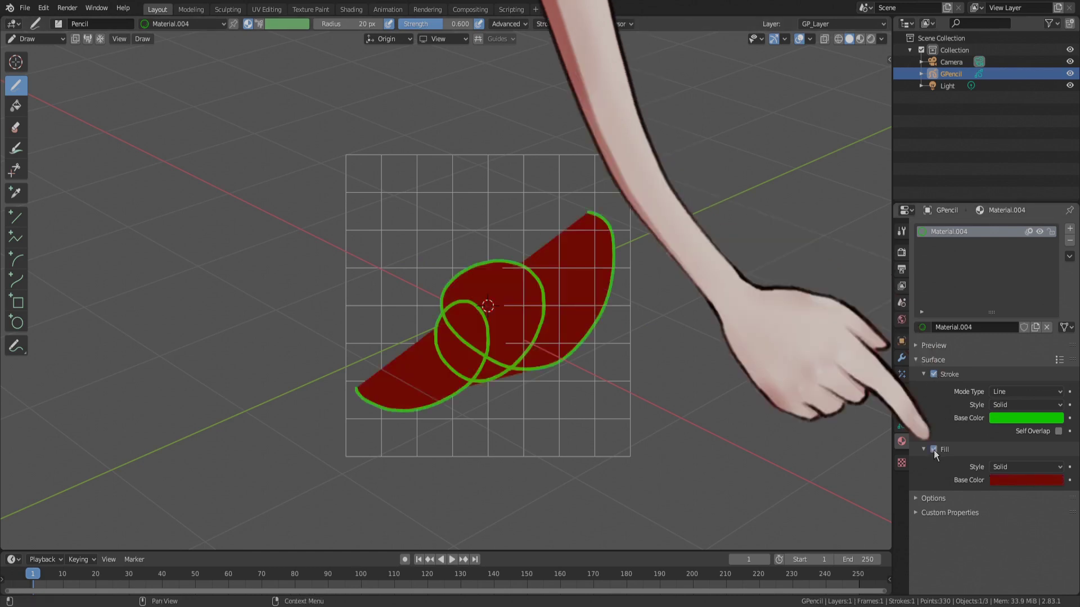
# Set the material's stroke mode type to Dots.
pyautogui.moveTo(428, 186)
pyautogui.mouseDown()
pyautogui.moveTo(430, 241)
pyautogui.moveTo(410, 197)
pyautogui.moveTo(429, 188)
pyautogui.mouseUp()
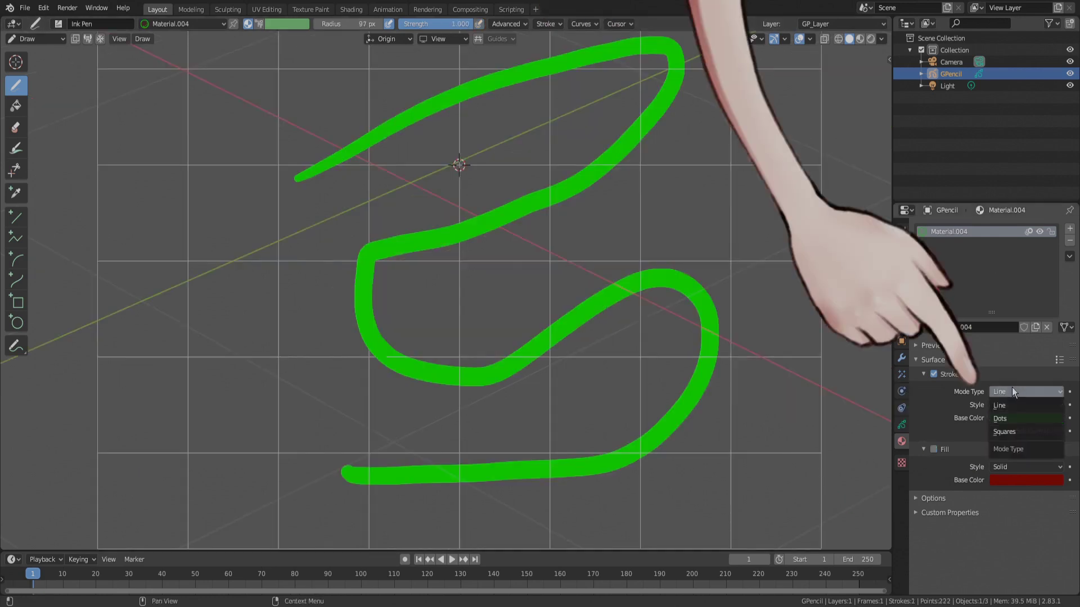
pyautogui.click(1007, 418)
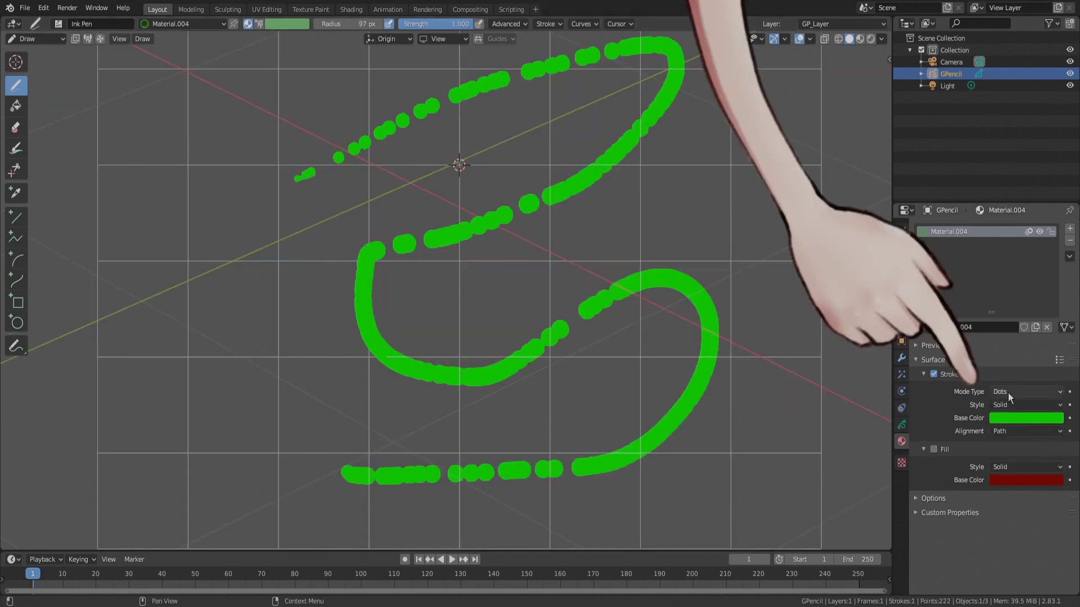
# Set the green material's stroke mode type to Squares.
pyautogui.click(1008, 392)
pyautogui.click(1014, 430)
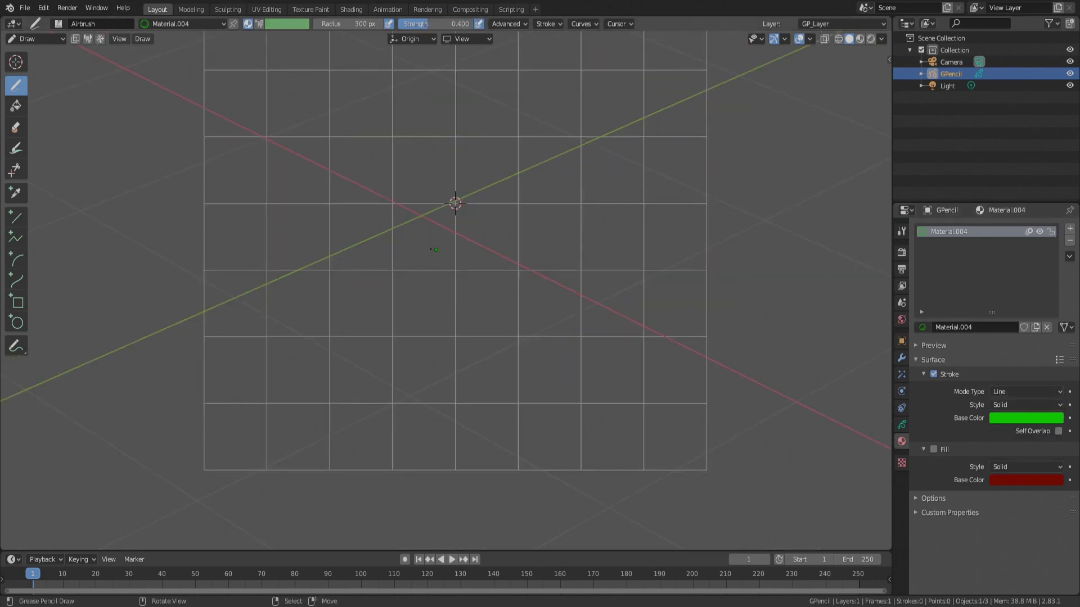
# Draw a looping Airbrush stroke on the canvas, change its material's stroke mode type from Line to Dots, and add another stroke.
pyautogui.moveTo(344, 274)
pyautogui.mouseDown()
pyautogui.moveTo(398, 132)
pyautogui.moveTo(388, 236)
pyautogui.moveTo(461, 306)
pyautogui.moveTo(416, 365)
pyautogui.moveTo(329, 295)
pyautogui.moveTo(365, 284)
pyautogui.mouseUp()
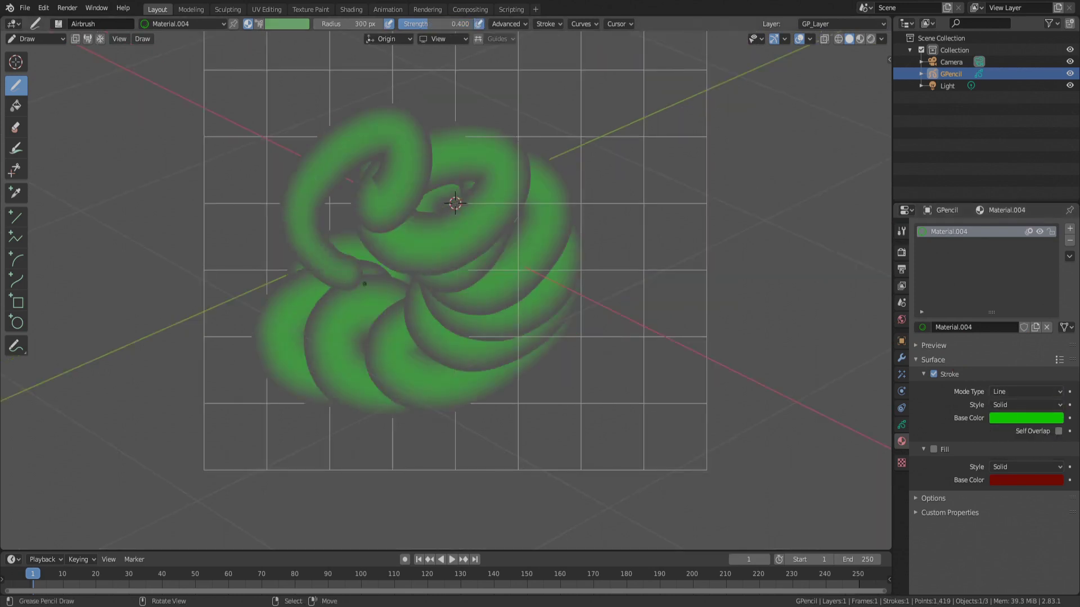
pyautogui.click(1004, 392)
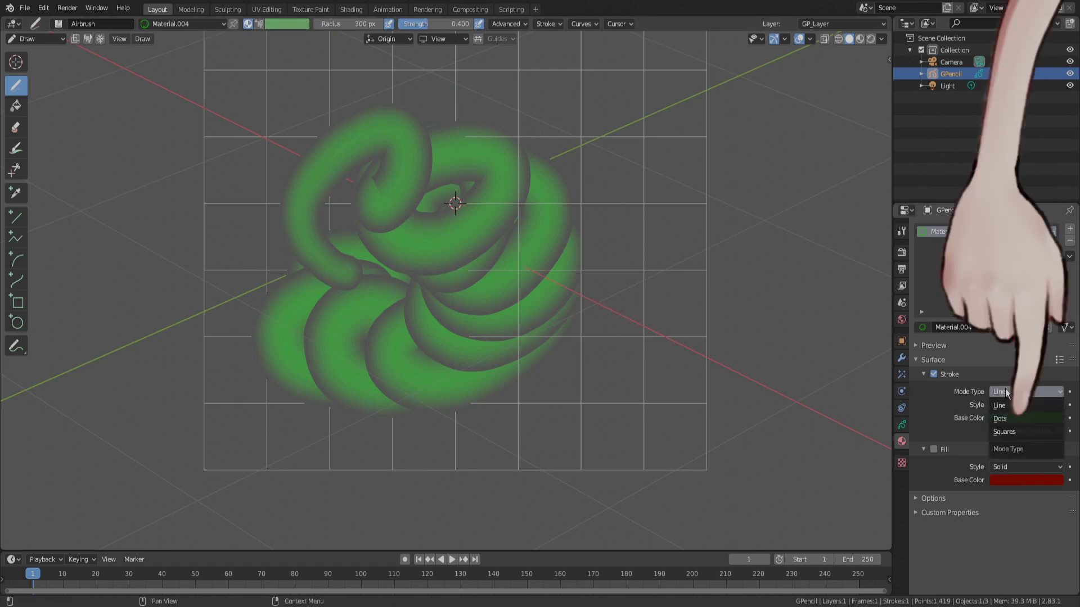
pyautogui.click(1013, 417)
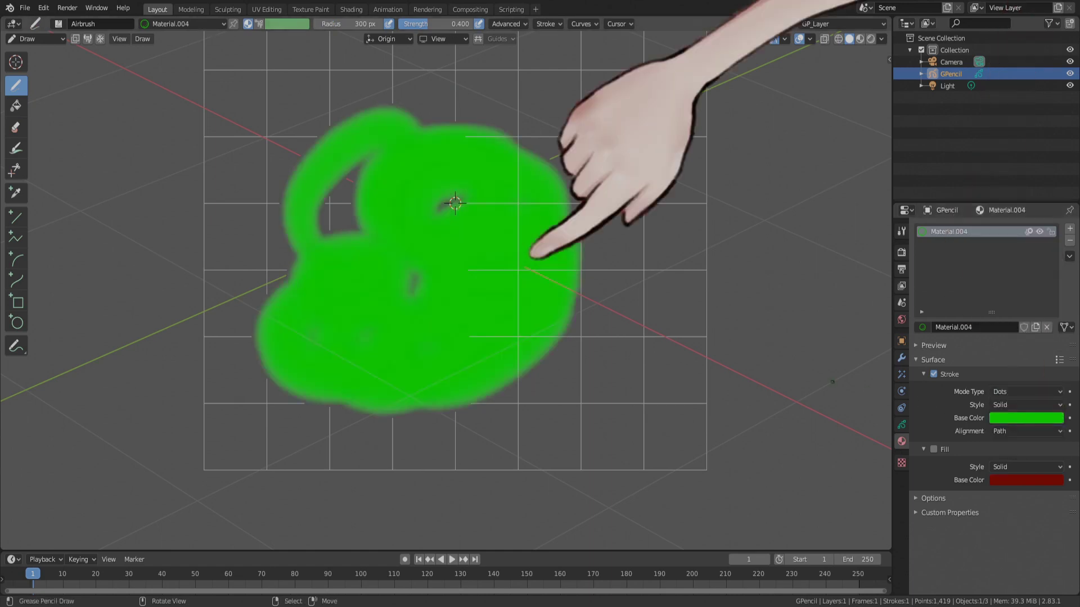
pyautogui.moveTo(585, 383)
pyautogui.mouseDown()
pyautogui.moveTo(666, 360)
pyautogui.moveTo(727, 466)
pyautogui.mouseUp()
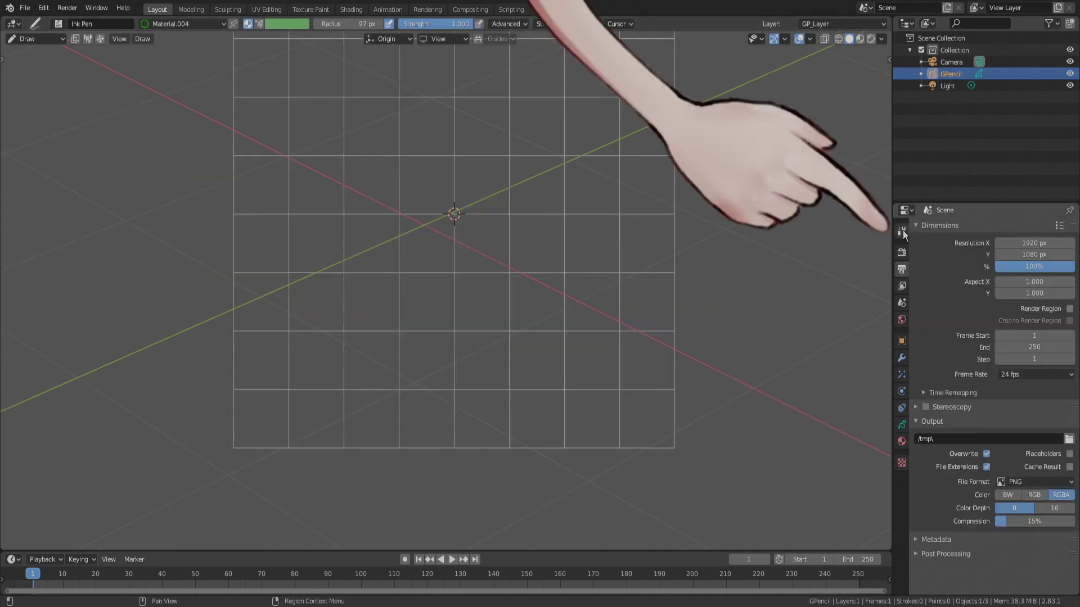
# Show the Draw tool's brush settings and material choices, and pick Airbrush from the brush presets.
pyautogui.click(901, 231)
pyautogui.click(964, 284)
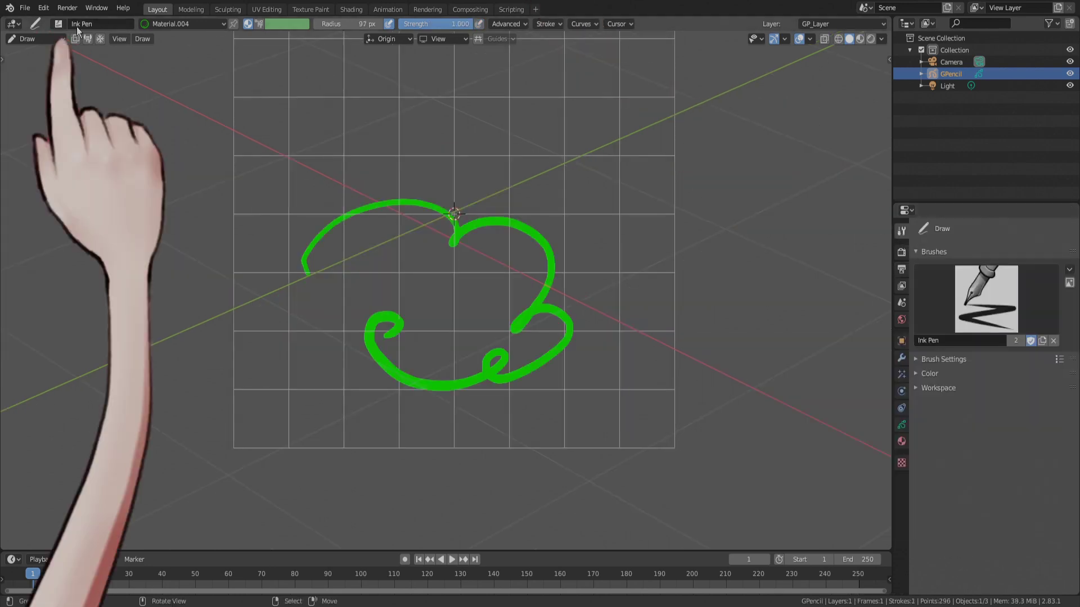
pyautogui.click(59, 26)
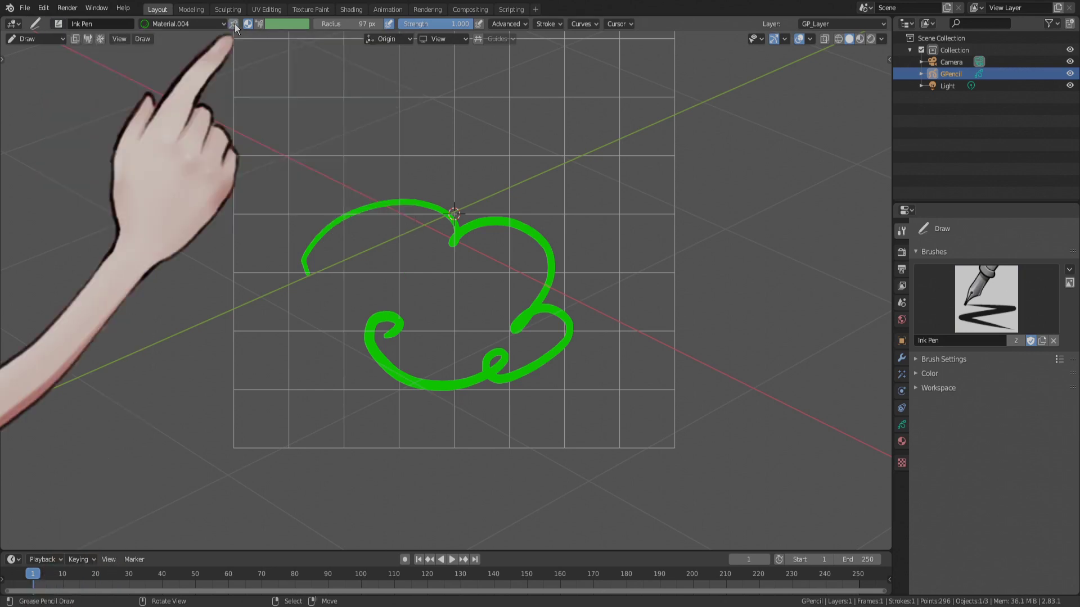
pyautogui.click(221, 25)
pyautogui.click(222, 25)
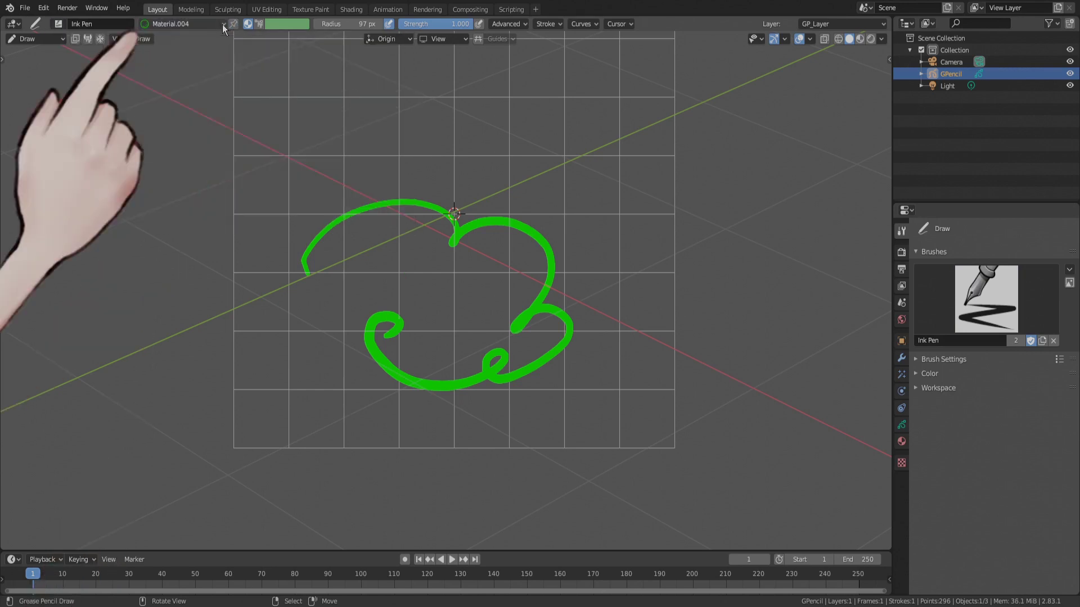
pyautogui.click(58, 24)
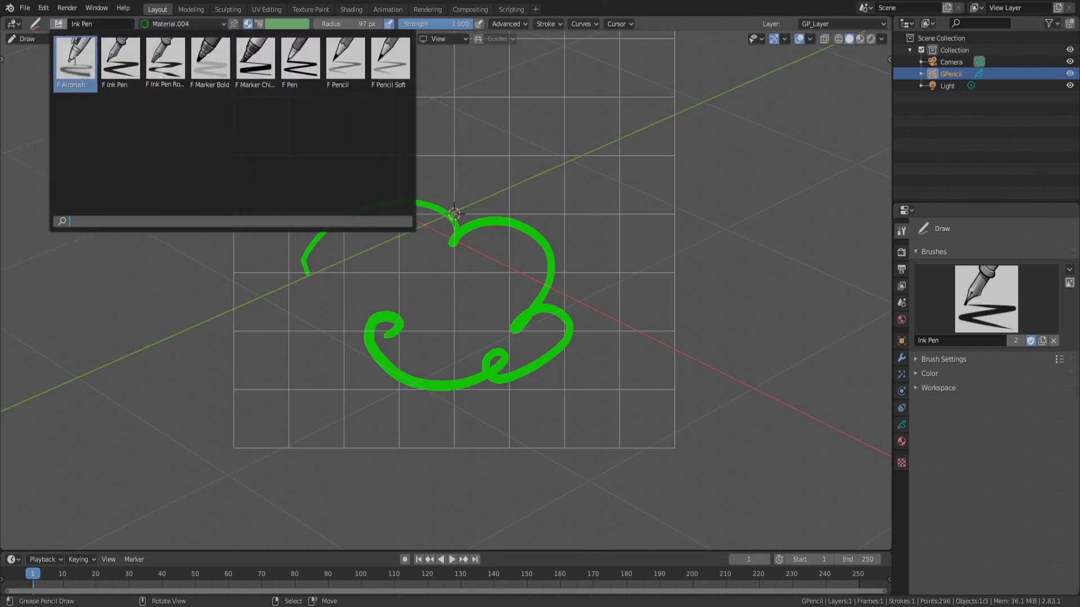
pyautogui.click(74, 61)
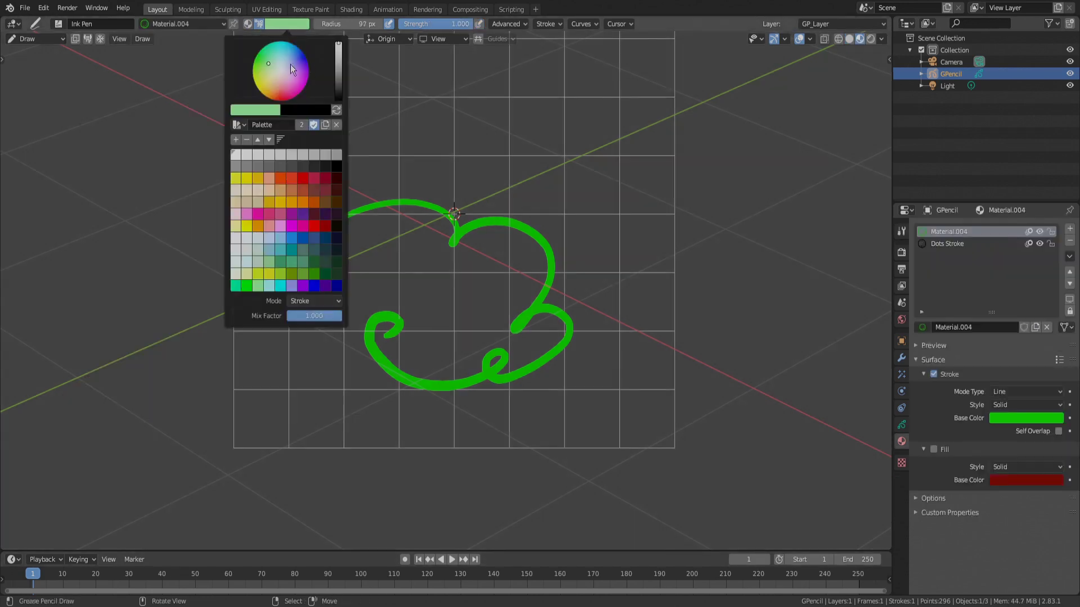
# Draw purple zigzag strokes over the upper part of the green drawing using a vertex color.
pyautogui.moveTo(438, 145)
pyautogui.mouseDown()
pyautogui.moveTo(529, 132)
pyautogui.moveTo(459, 253)
pyautogui.mouseUp()
pyautogui.moveTo(552, 180); pyautogui.dragTo(515, 275)
pyautogui.moveTo(560, 241); pyautogui.dragTo(535, 302)
# Choose a teal vertex color and draw a row of slanted strokes above the green arc, beside the purple strokes.
pyautogui.click(281, 24)
pyautogui.click(275, 67)
pyautogui.moveTo(398, 93); pyautogui.dragTo(360, 183)
pyautogui.moveTo(415, 85); pyautogui.dragTo(371, 198)
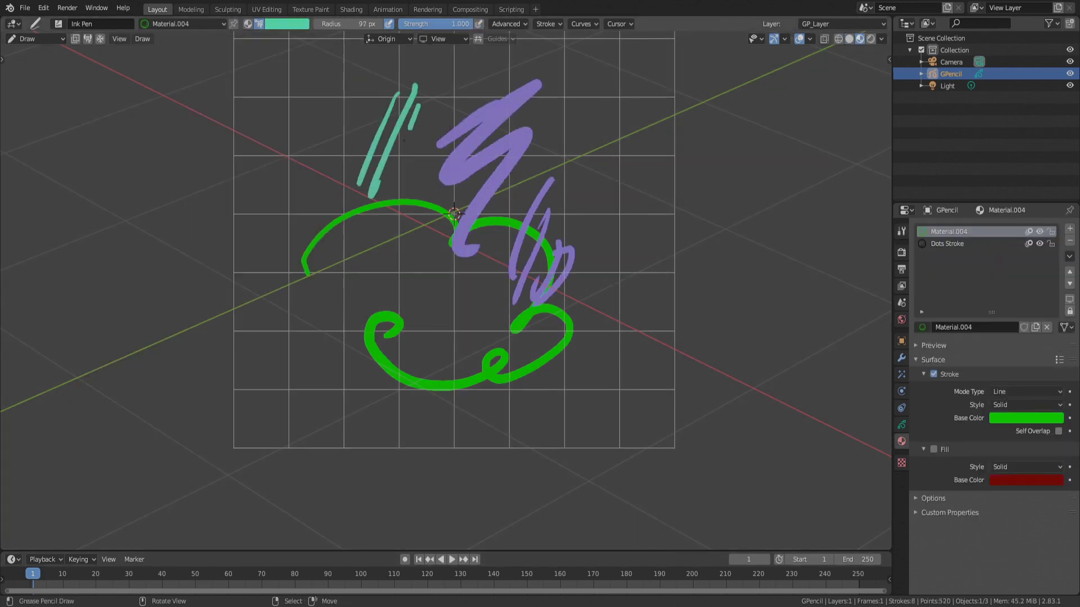
pyautogui.moveTo(421, 105); pyautogui.dragTo(388, 216)
pyautogui.moveTo(434, 121); pyautogui.dragTo(419, 186)
# Choose an orange vertex color and draw slanted zigzag strokes across the purple ones.
pyautogui.click(281, 24)
pyautogui.click(250, 64)
pyautogui.moveTo(483, 97); pyautogui.dragTo(402, 206)
pyautogui.moveTo(545, 152); pyautogui.dragTo(416, 234)
pyautogui.moveTo(529, 208); pyautogui.dragTo(478, 287)
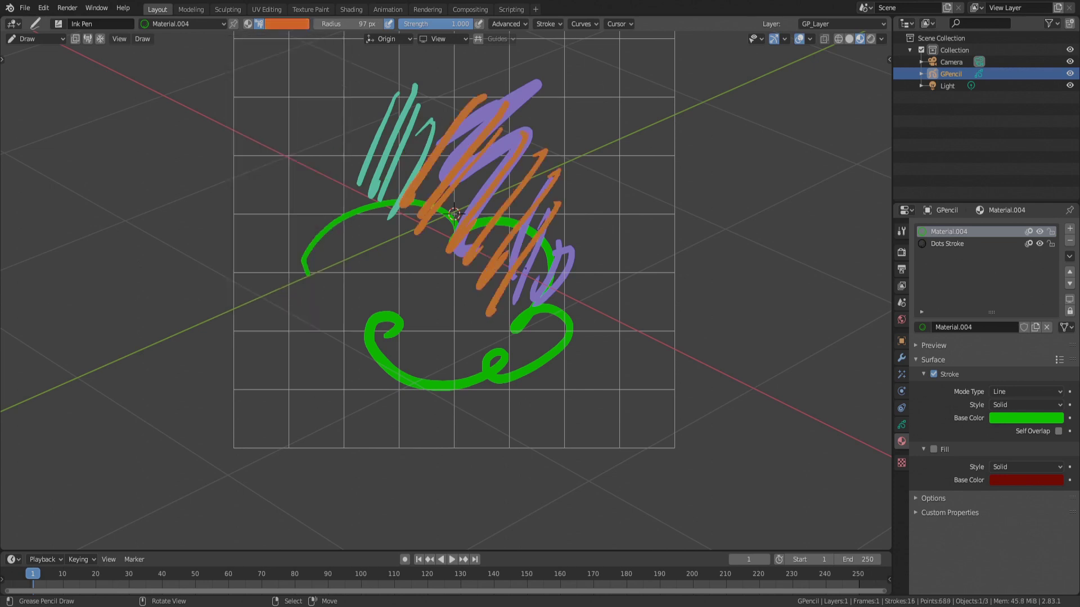
pyautogui.moveTo(559, 203); pyautogui.dragTo(504, 338)
# Choose a magenta vertex color and draw zigzag strokes down along the lower side of the orange ones.
pyautogui.click(281, 24)
pyautogui.click(298, 88)
pyautogui.moveTo(571, 158); pyautogui.dragTo(483, 247)
pyautogui.moveTo(582, 183); pyautogui.dragTo(507, 301)
pyautogui.moveTo(587, 242); pyautogui.dragTo(532, 332)
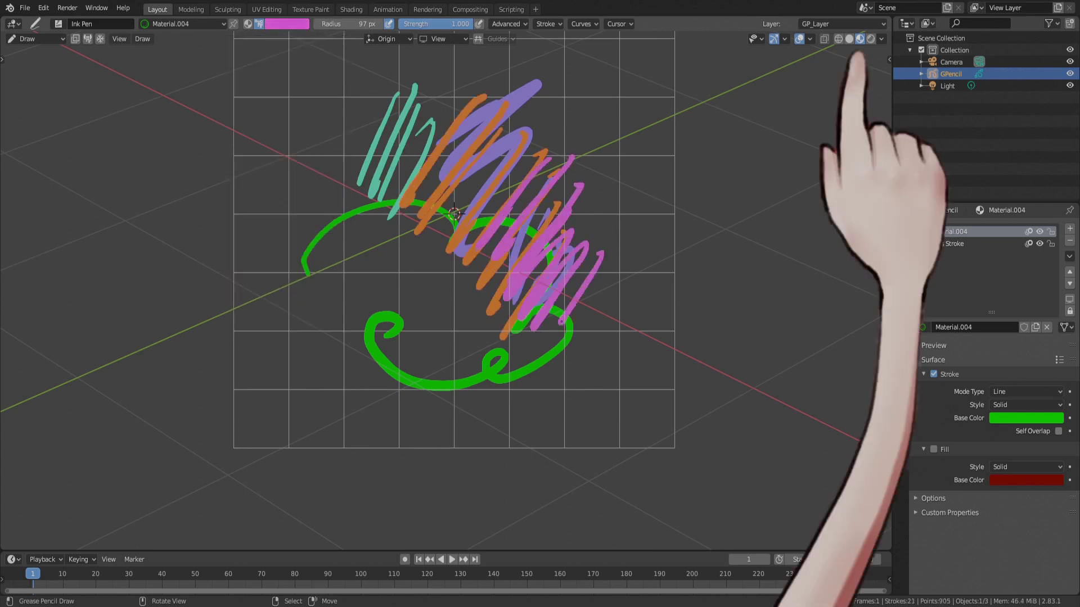
pyautogui.moveTo(621, 310); pyautogui.dragTo(591, 385)
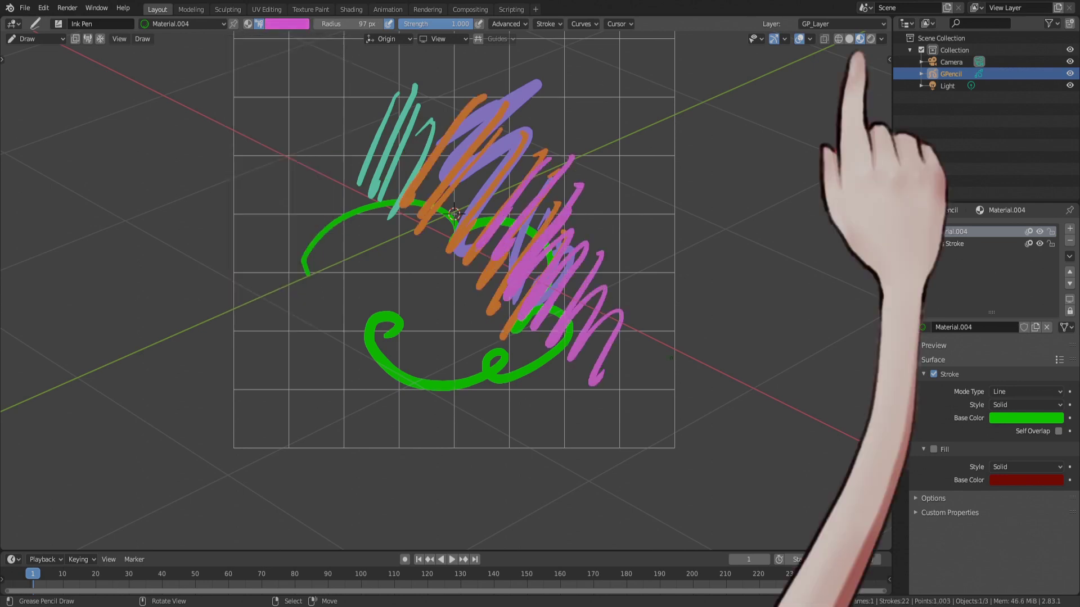
# Compare the vertex-colored strokes in Solid and Material Preview viewport shading.
pyautogui.click(850, 39)
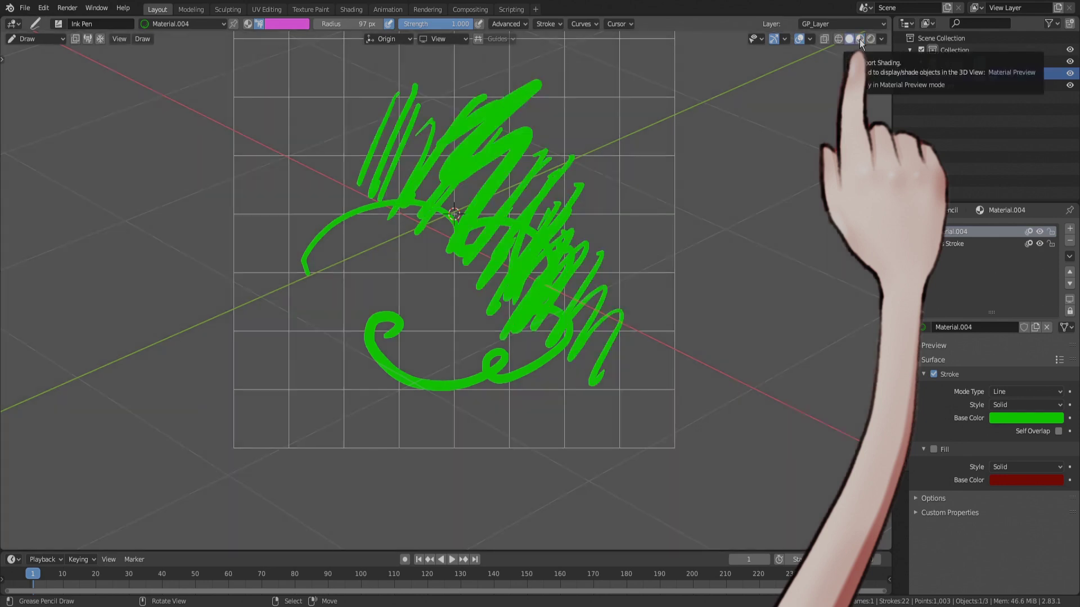
pyautogui.click(860, 39)
pyautogui.click(865, 41)
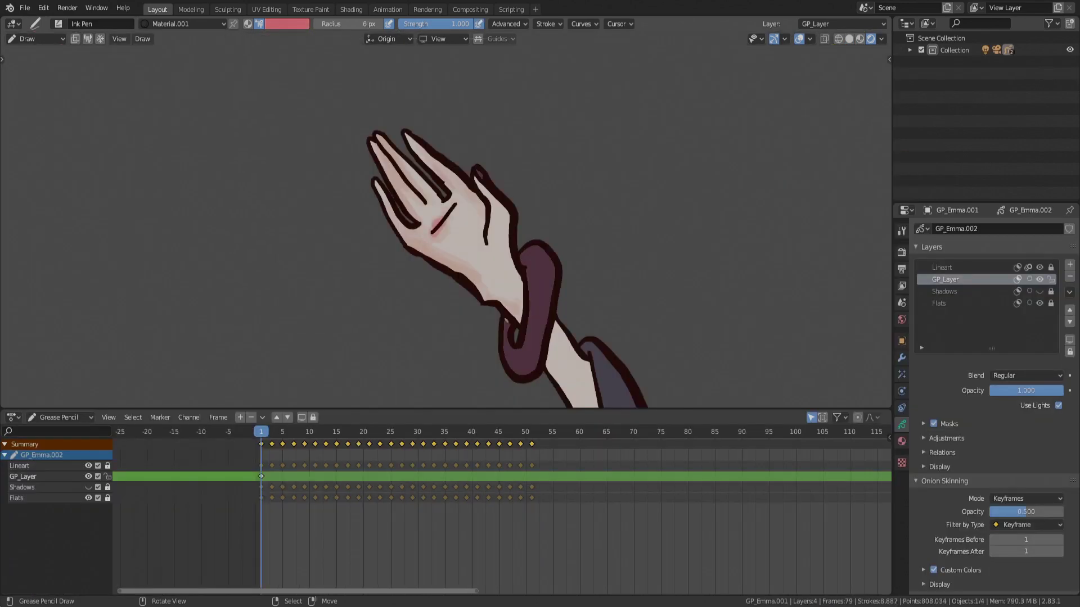
# Choose a pale pink vertex color and paint highlights on the bracelet at 0.500 strength.
pyautogui.click(287, 23)
pyautogui.click(287, 24)
pyautogui.moveTo(552, 263)
pyautogui.mouseDown()
pyautogui.moveTo(551, 293)
pyautogui.moveTo(536, 287)
pyautogui.mouseUp()
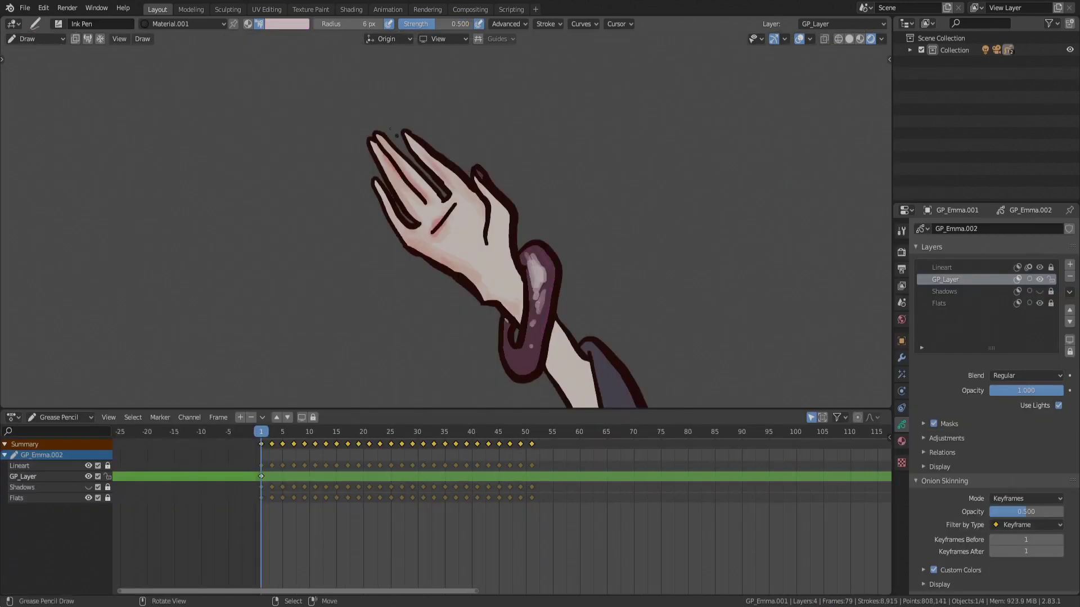
# Choose a purple vertex color, raise the brush strength to 0.700 and shade the bracelet.
pyautogui.click(287, 24)
pyautogui.click(297, 92)
pyautogui.moveTo(512, 368); pyautogui.dragTo(537, 350)
pyautogui.moveTo(435, 24); pyautogui.dragTo(450, 24)
pyautogui.moveTo(547, 281); pyautogui.dragTo(535, 359)
pyautogui.moveTo(543, 248); pyautogui.dragTo(551, 285)
# Choose a red vertex color and paint shading on the wrist and forearm skin at 0.700 strength.
pyautogui.click(287, 24)
pyautogui.keyDown('shift'); pyautogui.moveTo(540, 292); pyautogui.dragTo(441, 179, button='middle'); pyautogui.keyUp('shift')
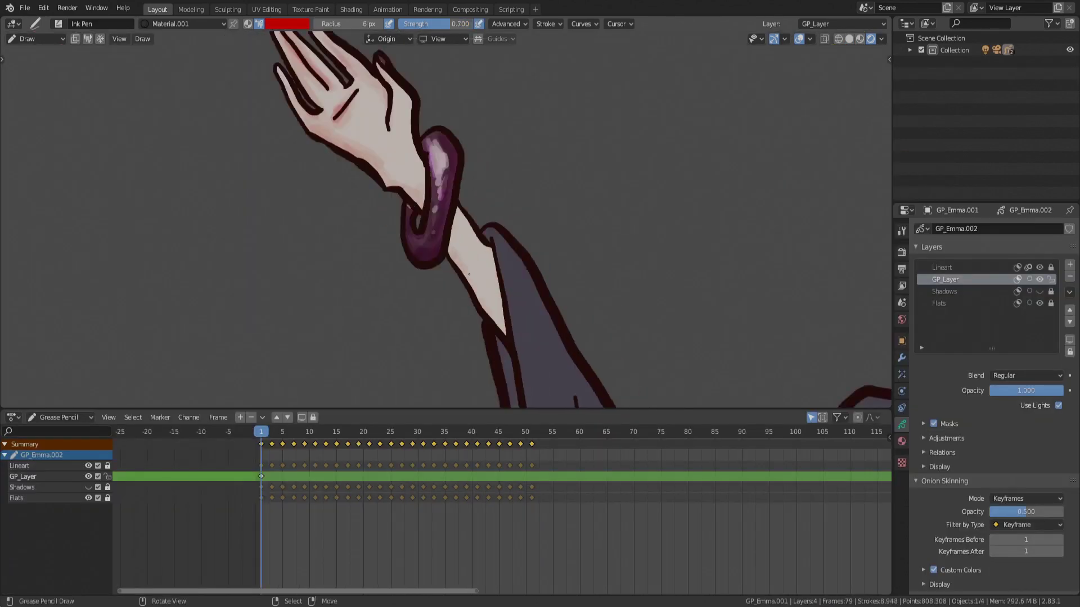
pyautogui.moveTo(484, 286); pyautogui.dragTo(501, 333)
pyautogui.moveTo(406, 188); pyautogui.dragTo(422, 205)
pyautogui.keyDown('shift'); pyautogui.moveTo(422, 197); pyautogui.dragTo(437, 212, button='middle'); pyautogui.keyUp('shift')
pyautogui.moveTo(476, 250); pyautogui.dragTo(509, 312)
# Shade the sleeve with a dark purple vertex color at a 12 px radius, and touch up the drawing with another color.
pyautogui.click(287, 24)
pyautogui.scroll(-3, 444, 214)
pyautogui.moveTo(438, 224); pyautogui.dragTo(444, 322)
pyautogui.keyDown('shift'); pyautogui.moveTo(431, 70); pyautogui.dragTo(479, 226, button='middle'); pyautogui.keyUp('shift')
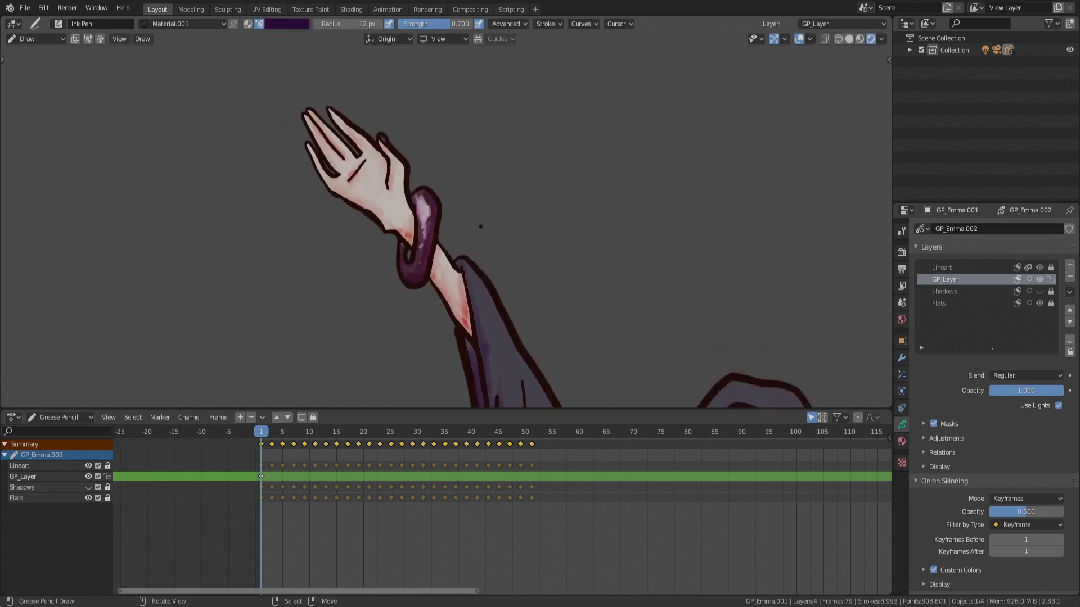
pyautogui.scroll(3, 479, 227)
pyautogui.click(287, 24)
pyautogui.moveTo(422, 154); pyautogui.dragTo(421, 176)
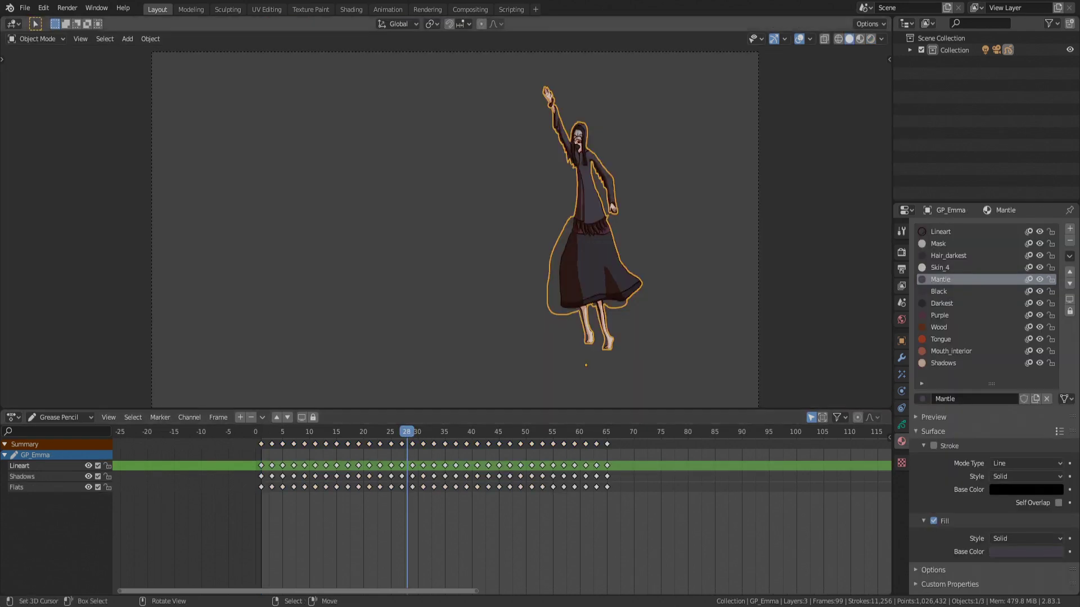
# Change the Mantle material's fill base color to dark brown and scrub through the animation to check it.
pyautogui.moveTo(415, 533); pyautogui.dragTo(331, 541)
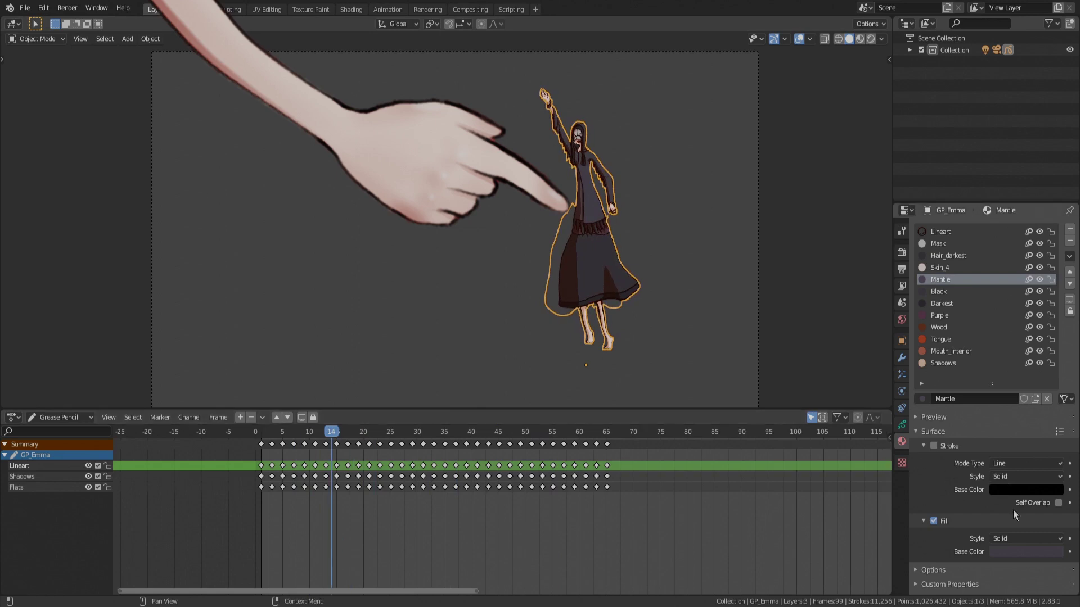
pyautogui.click(1015, 552)
pyautogui.moveTo(1011, 440); pyautogui.dragTo(992, 452)
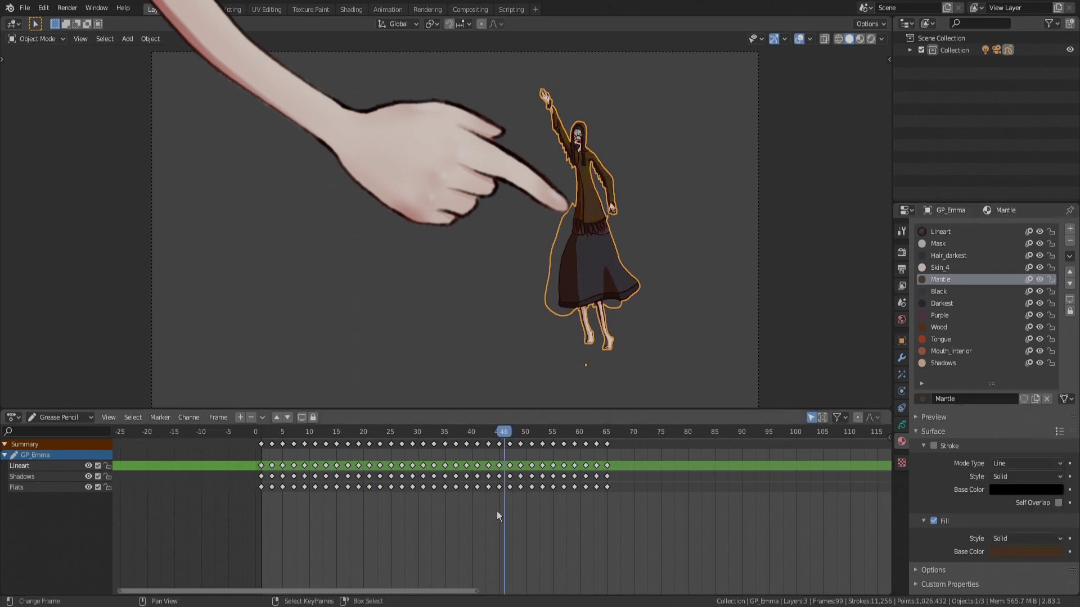
pyautogui.moveTo(499, 513); pyautogui.dragTo(337, 540)
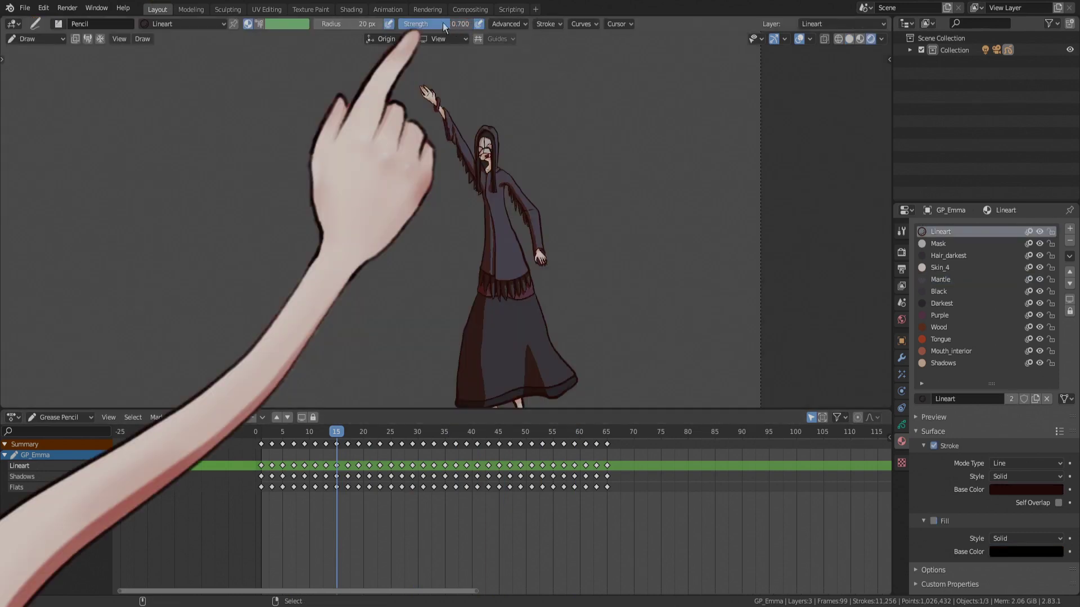
# Adjust the Pencil brush's strength and draw a test stroke down across the figure.
pyautogui.moveTo(444, 27); pyautogui.dragTo(429, 27)
pyautogui.moveTo(478, 55)
pyautogui.mouseDown()
pyautogui.moveTo(509, 126)
pyautogui.moveTo(451, 245)
pyautogui.moveTo(532, 275)
pyautogui.moveTo(542, 340)
pyautogui.mouseUp()
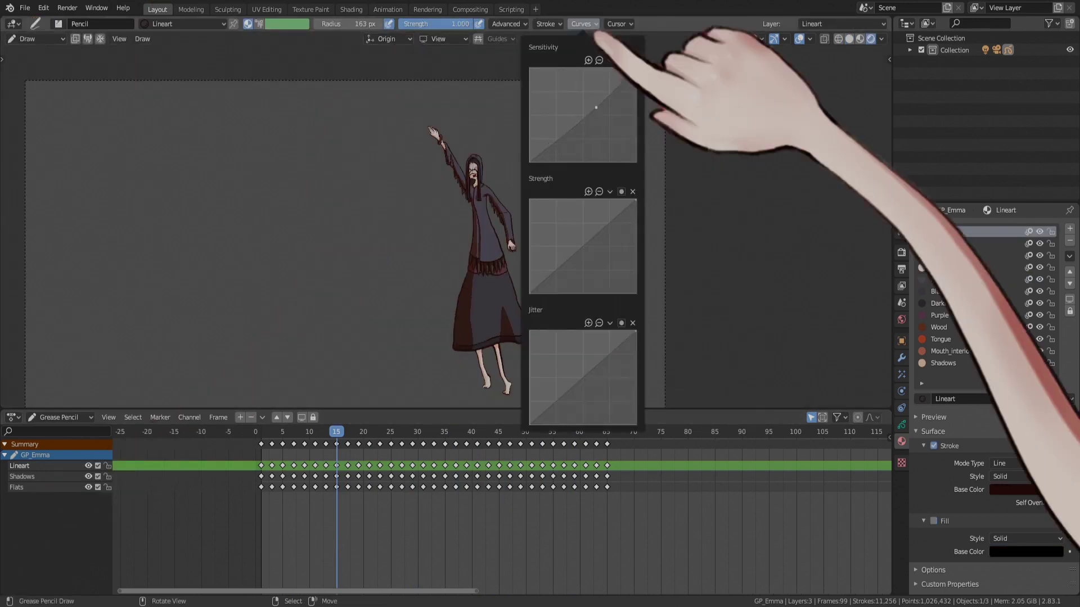
# Bend the brush's Sensitivity curve down to X 0.69250, Y 0.40624 and pull the Strength curve slightly down.
pyautogui.moveTo(596, 108); pyautogui.dragTo(603, 124)
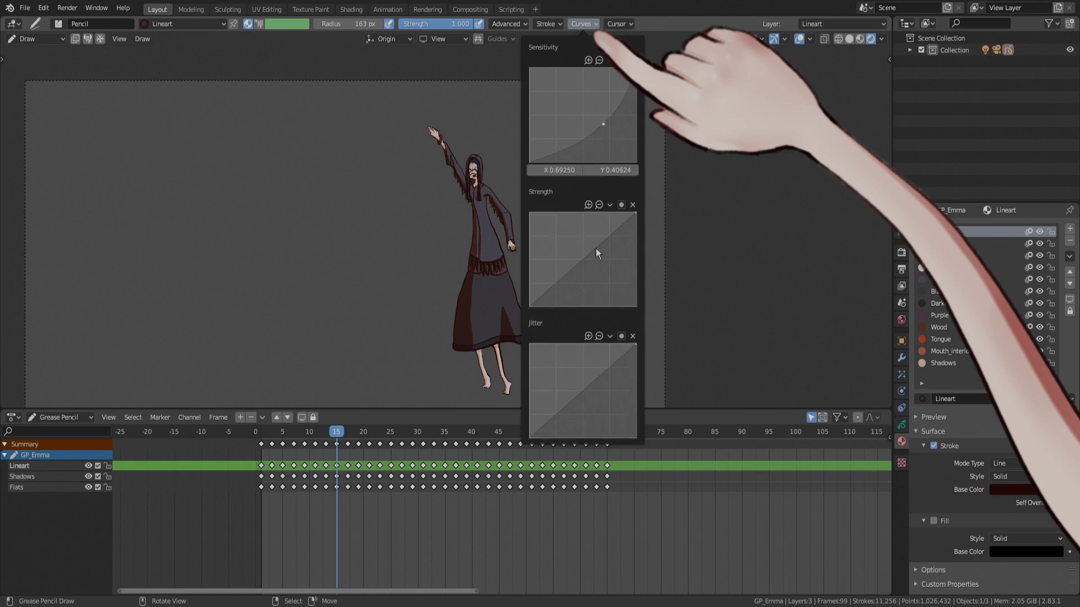
pyautogui.moveTo(554, 286); pyautogui.dragTo(558, 294)
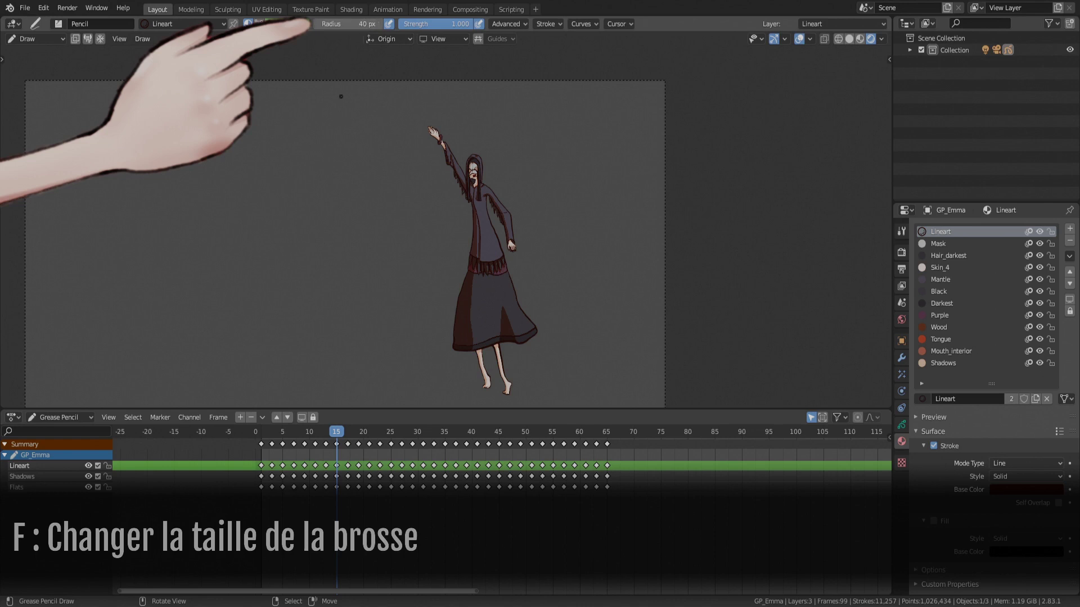
# Resize the Pencil brush interactively twice and draw test strokes in the empty area beside the figure.
pyautogui.press('f')
pyautogui.click(334, 176)
pyautogui.press('f')
pyautogui.click(335, 176)
pyautogui.moveTo(345, 107)
pyautogui.mouseDown()
pyautogui.moveTo(278, 169)
pyautogui.moveTo(314, 276)
pyautogui.mouseUp()
pyautogui.moveTo(313, 276); pyautogui.dragTo(349, 236)
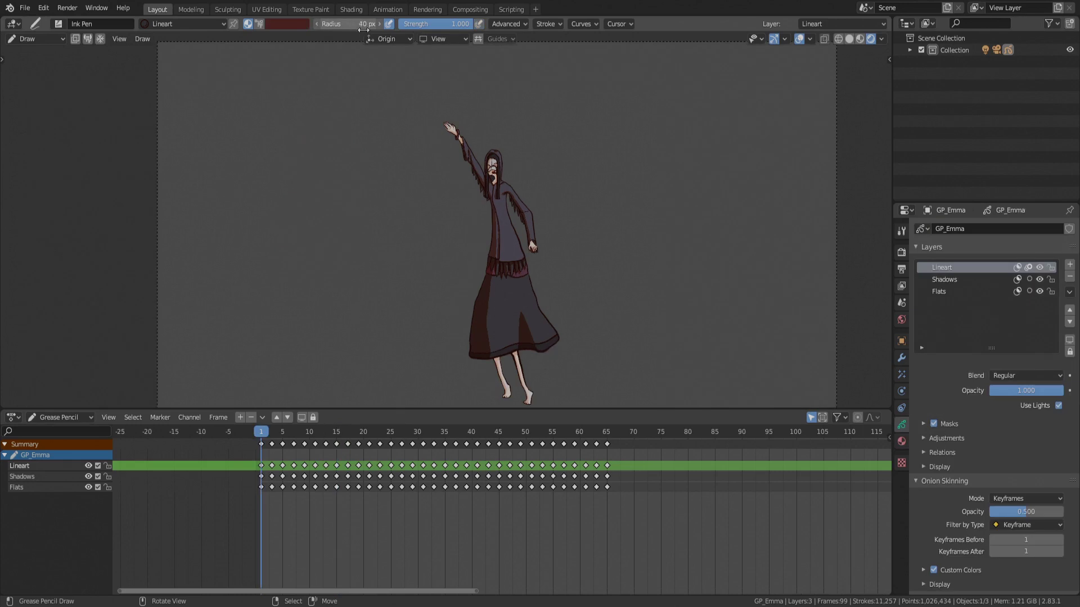
# Draw a long diagonal Ink Pen stroke with a 30 px radius beside the figure and switch to Object Mode.
pyautogui.moveTo(374, 87); pyautogui.dragTo(251, 350)
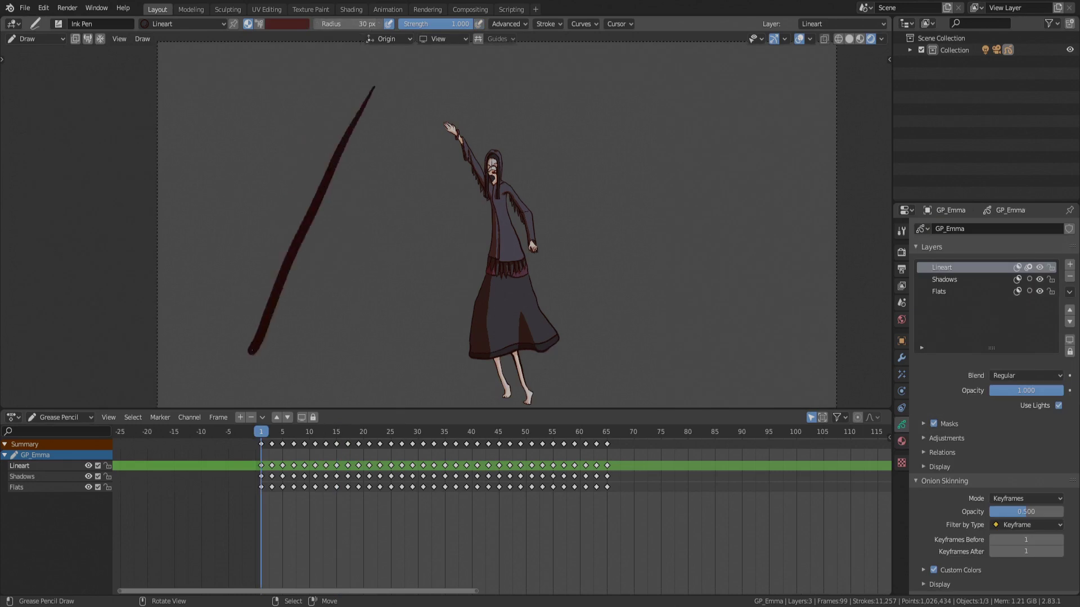
pyautogui.hotkey('ctrl', 'Tab')
pyautogui.click(292, 263)
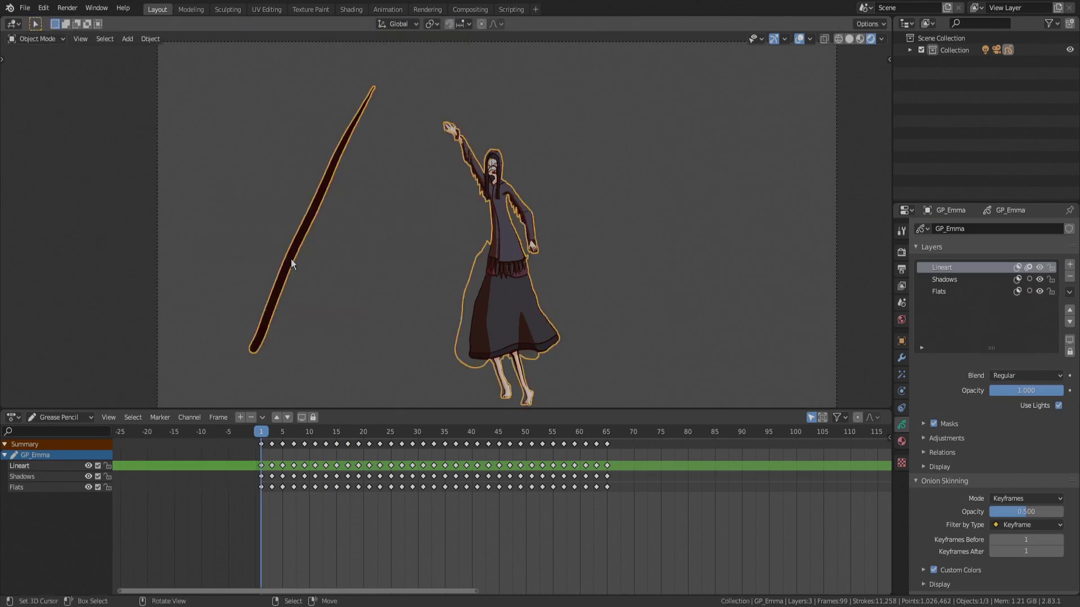
# Move the figure and its stroke far away from the camera, return to the camera view and deselect the object.
pyautogui.moveTo(499, 228); pyautogui.dragTo(471, 277, button='middle')
pyautogui.scroll(2, 476, 234)
pyautogui.scroll(-2, 542, 258)
pyautogui.press('g')
pyautogui.click(740, 161)
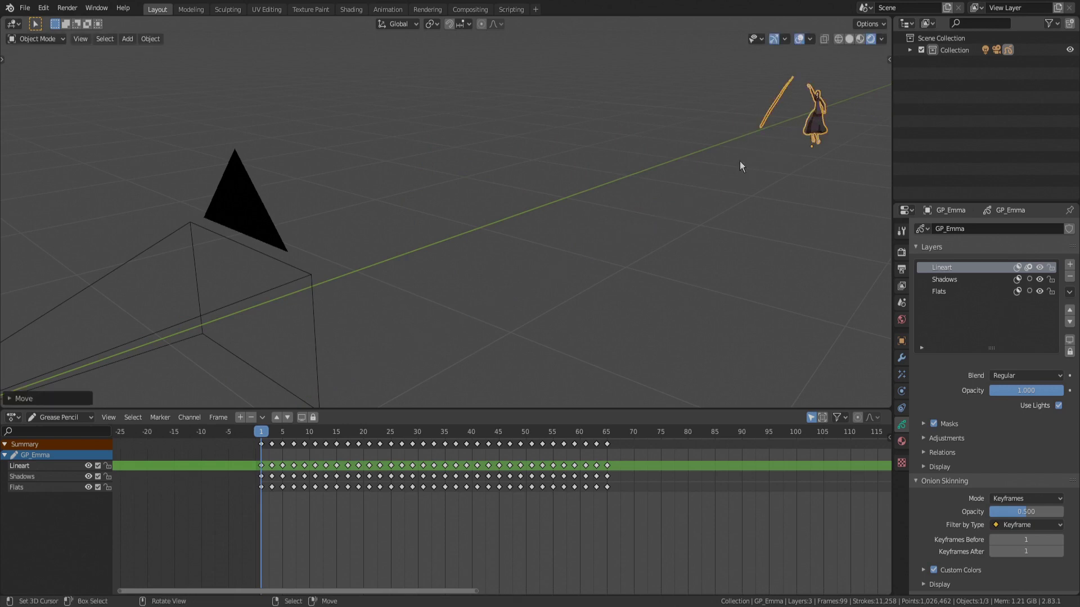
pyautogui.moveTo(740, 161); pyautogui.dragTo(714, 169, button='middle')
pyautogui.press('KP_0')
pyautogui.click(593, 272)
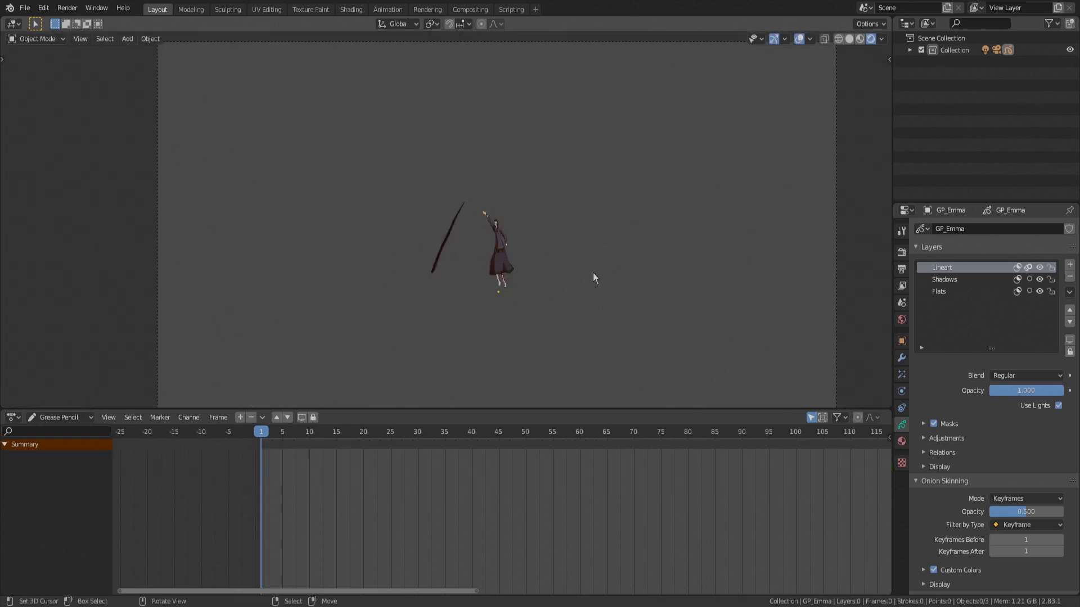
# Move the figure about -9.76 m along global Y toward the camera, and shift it sideways along X.
pyautogui.click(501, 252)
pyautogui.press('g')
pyautogui.press('y')
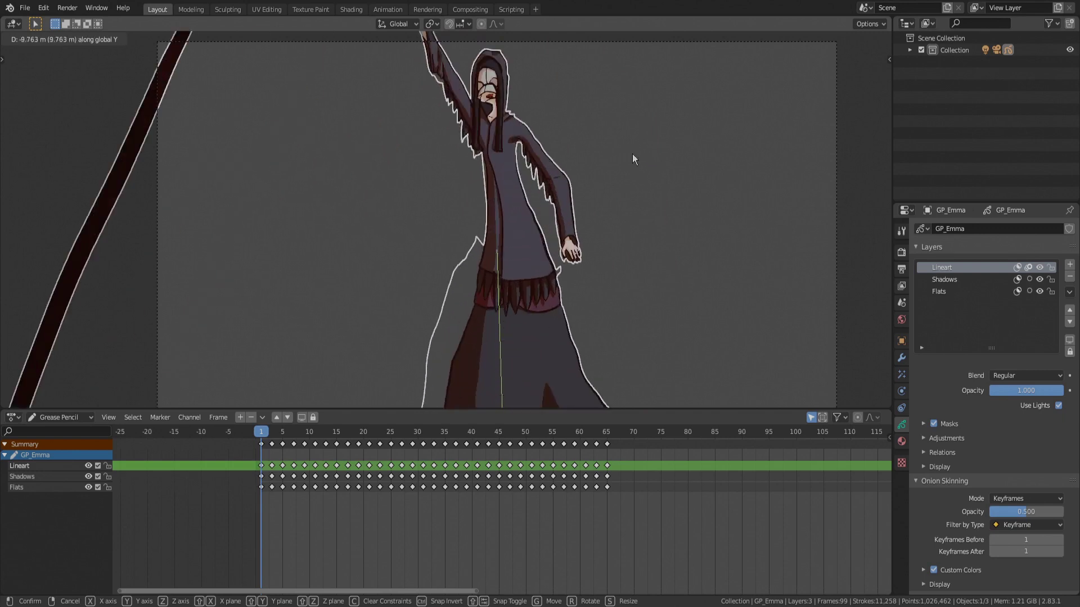
pyautogui.click(633, 159)
pyautogui.press('g')
pyautogui.press('x')
pyautogui.click(523, 219)
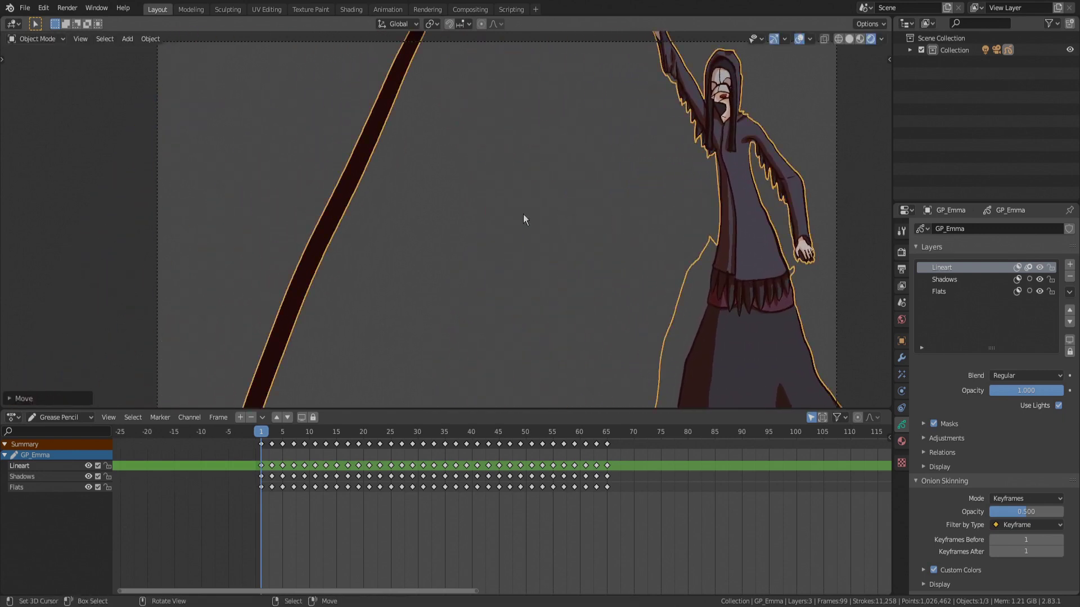
pyautogui.scroll(-2, 379, 153)
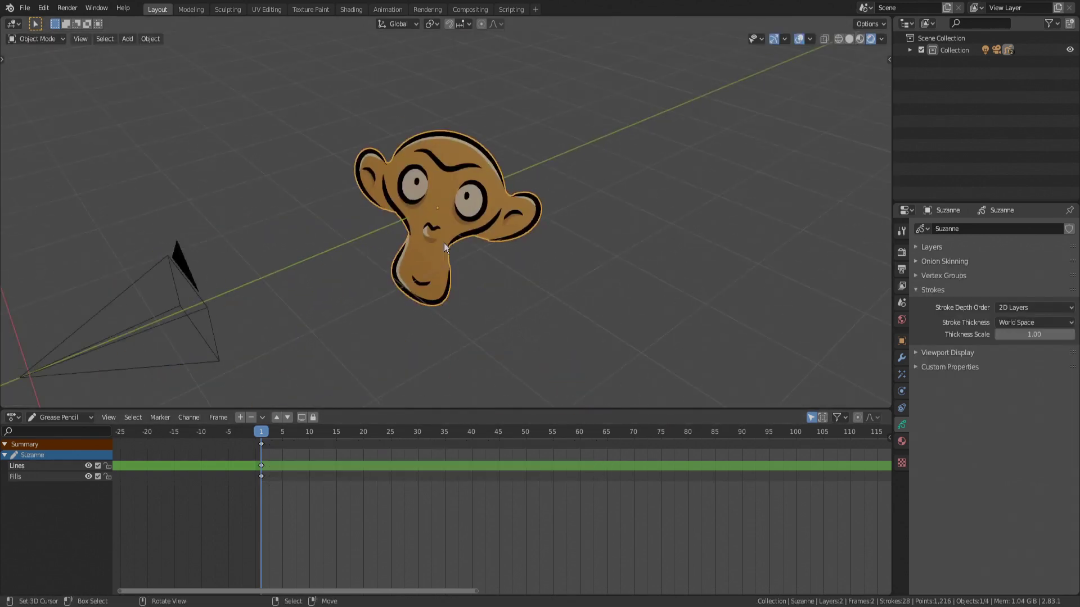
pyautogui.scroll(4, 444, 242)
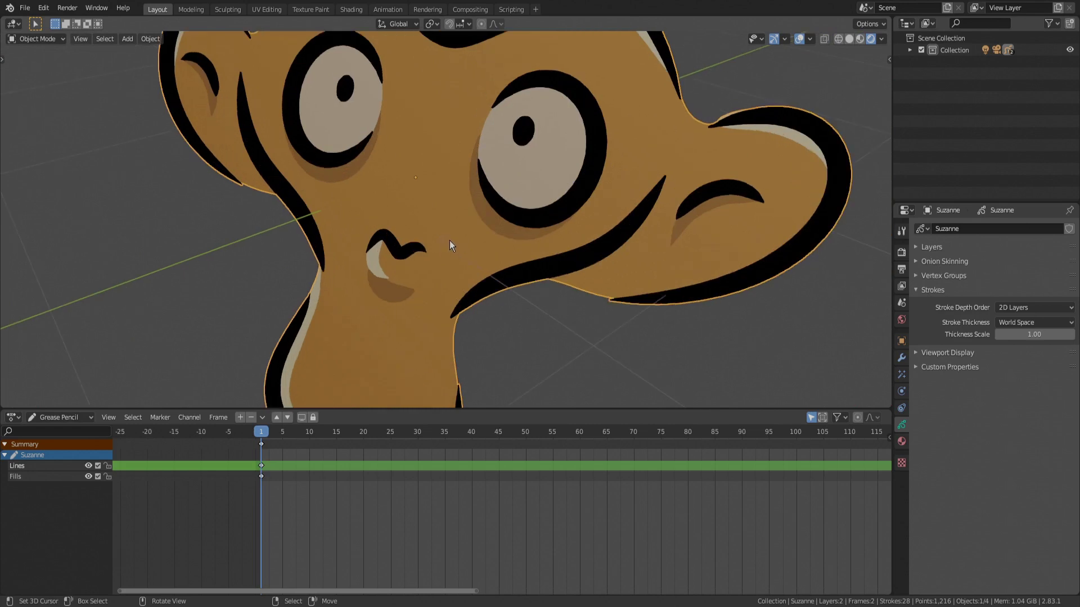
# Compare how Suzanne's line thickness reacts to viewing distance in World Space and Screen Space stroke thickness modes.
pyautogui.scroll(-4, 450, 240)
pyautogui.scroll(1, 450, 241)
pyautogui.scroll(3, 452, 240)
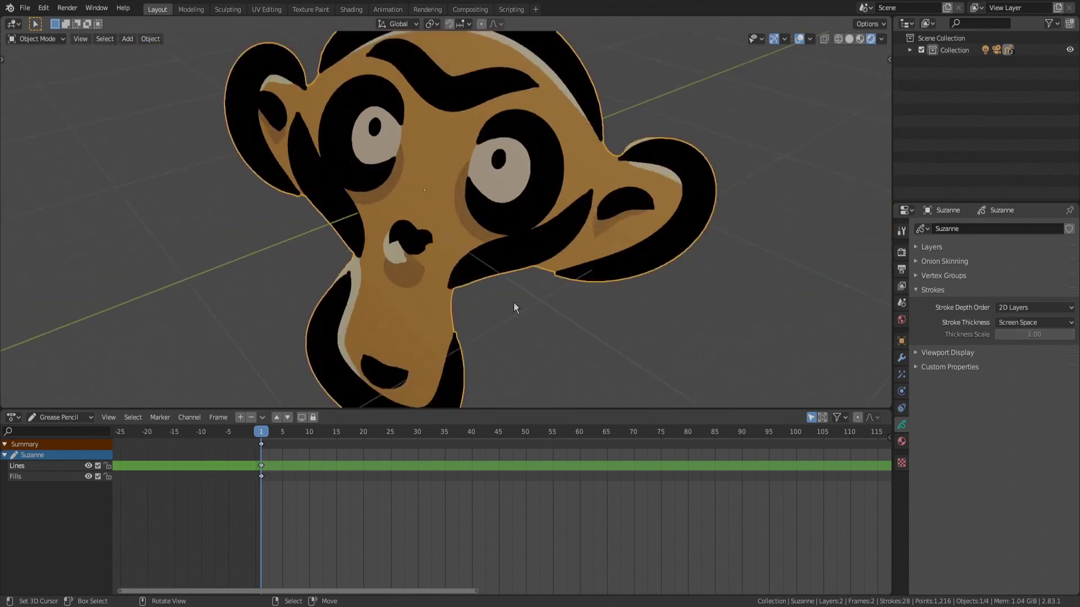
pyautogui.scroll(-3, 512, 302)
pyautogui.scroll(6, 511, 302)
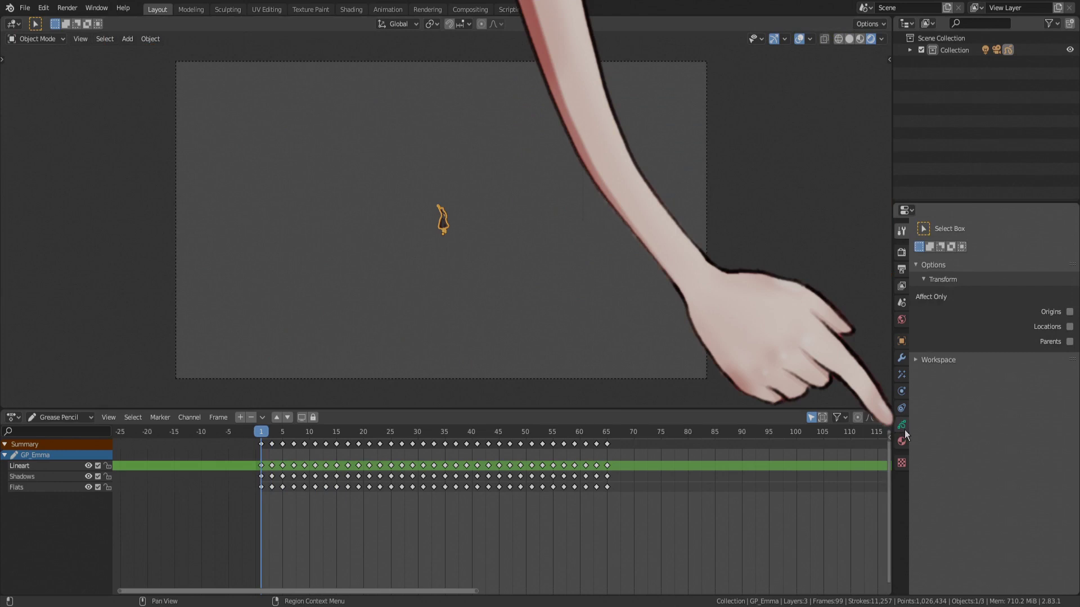
# Show GP_Emma's stroke settings and set its Stroke Thickness to Screen Space.
pyautogui.click(903, 427)
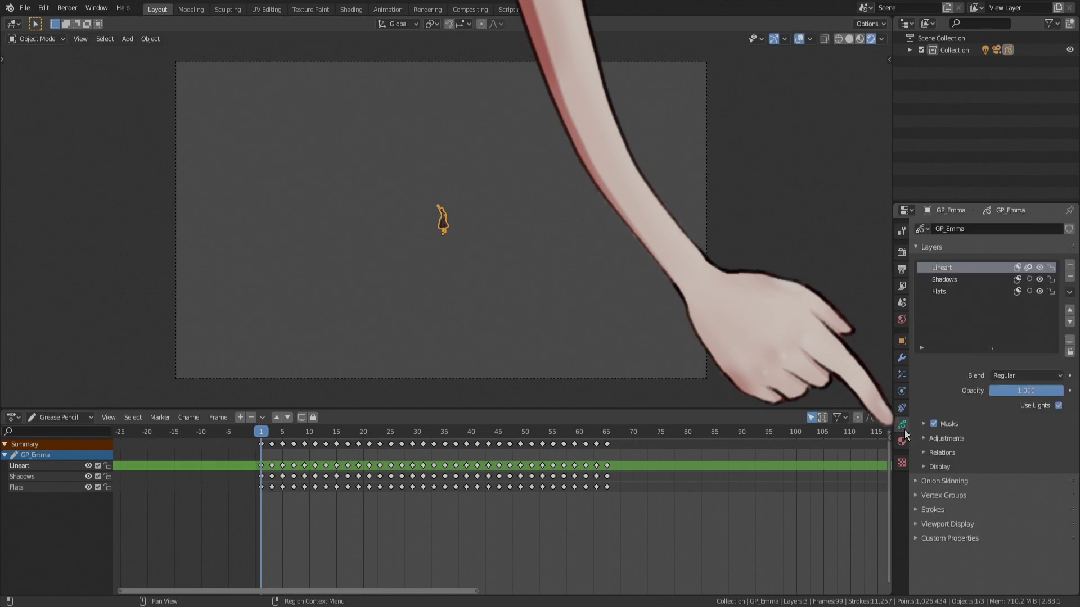
pyautogui.click(930, 246)
pyautogui.click(933, 290)
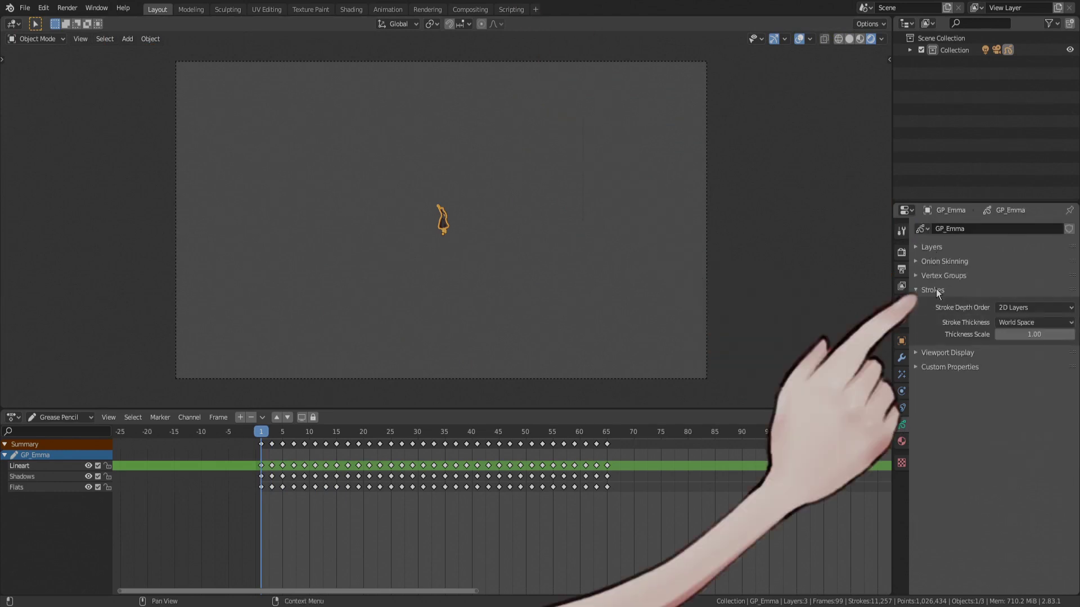
pyautogui.click(1015, 322)
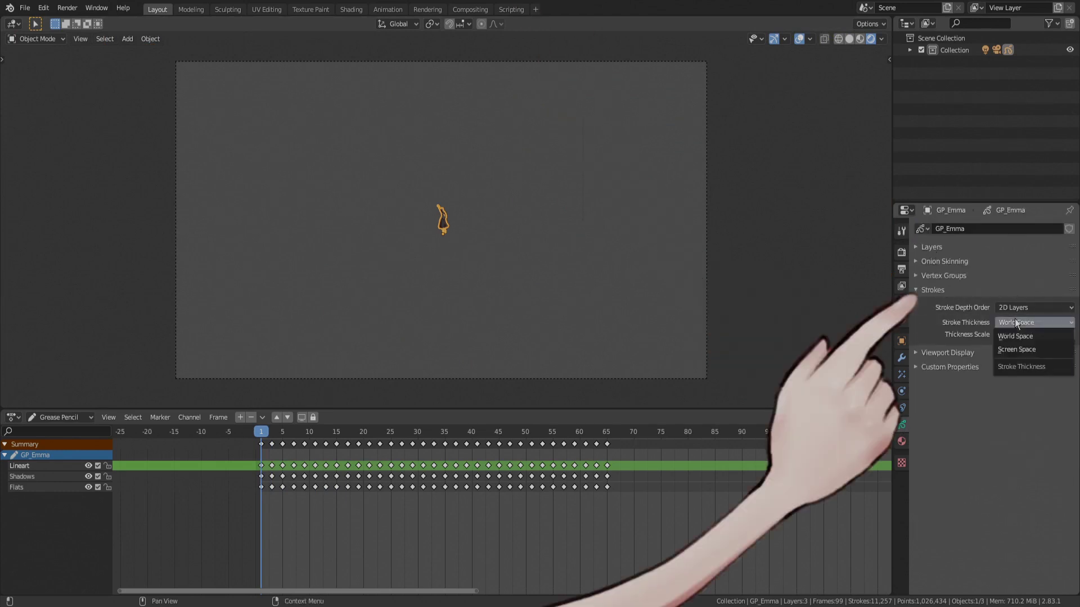
pyautogui.click(1026, 350)
# Select the camera and move it along its local Z axis toward the figure, starting the same local Z move twice.
pyautogui.click(609, 381)
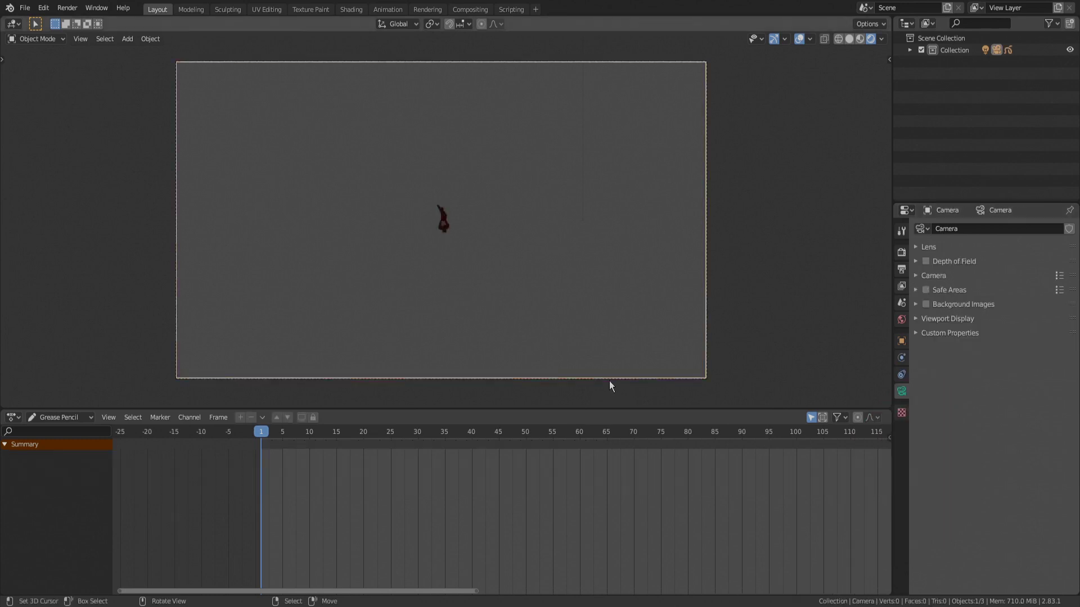
pyautogui.press('g')
pyautogui.press('z')
pyautogui.press('z')
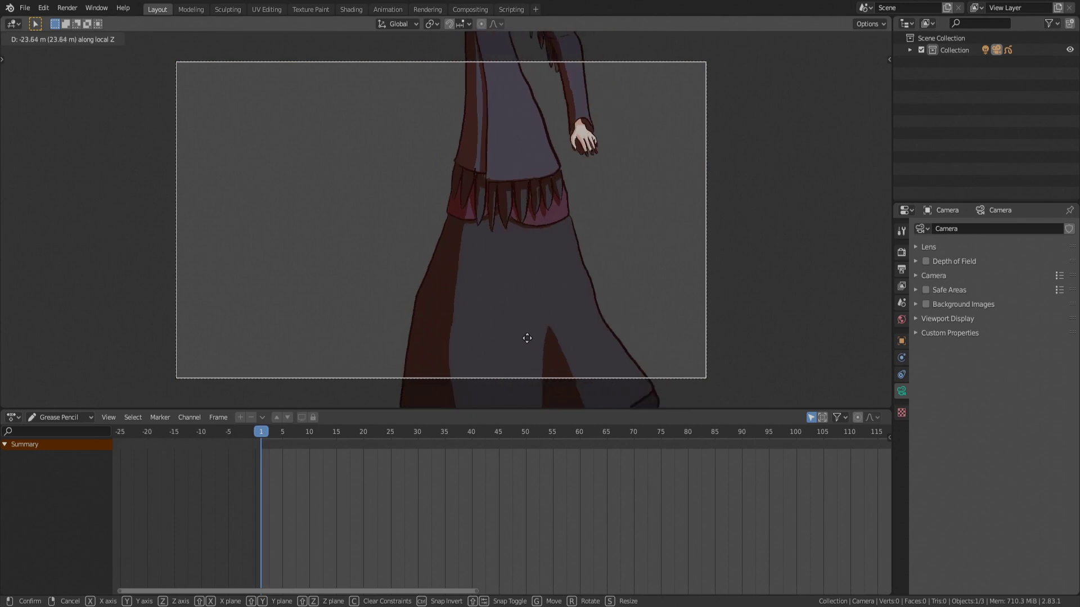
pyautogui.click(523, 334)
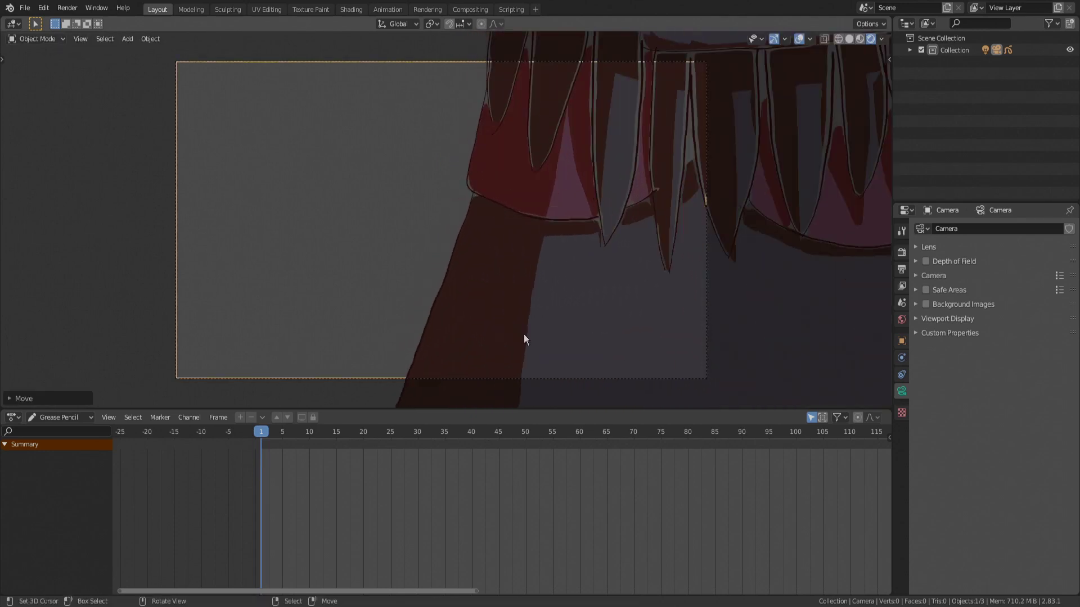
pyautogui.press('g')
pyautogui.press('z')
pyautogui.press('z')
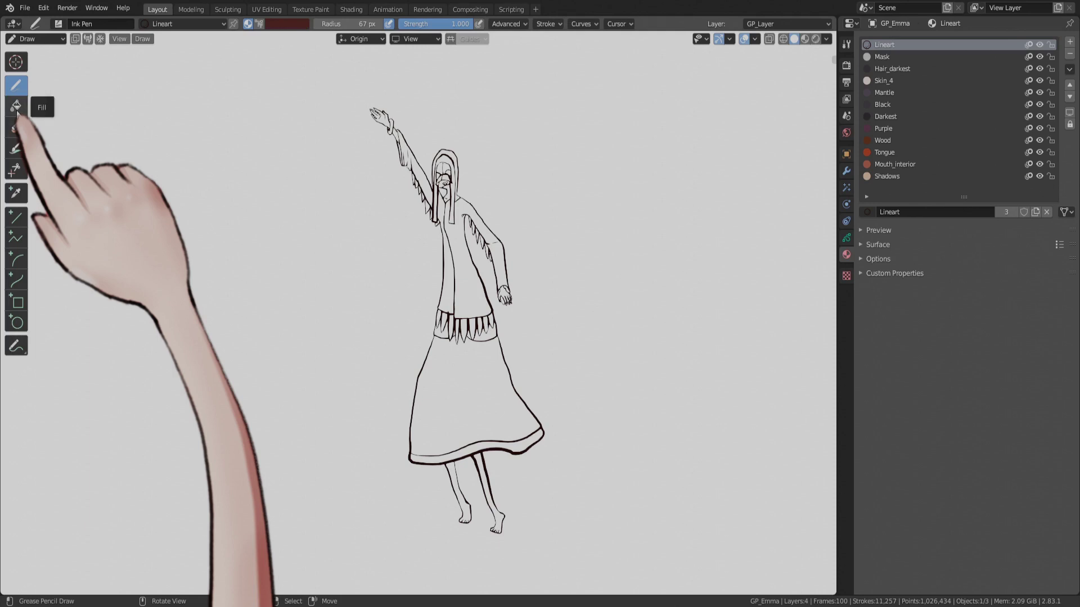
# Fill the main area of the skirt with the Black material using the Fill tool.
pyautogui.click(16, 107)
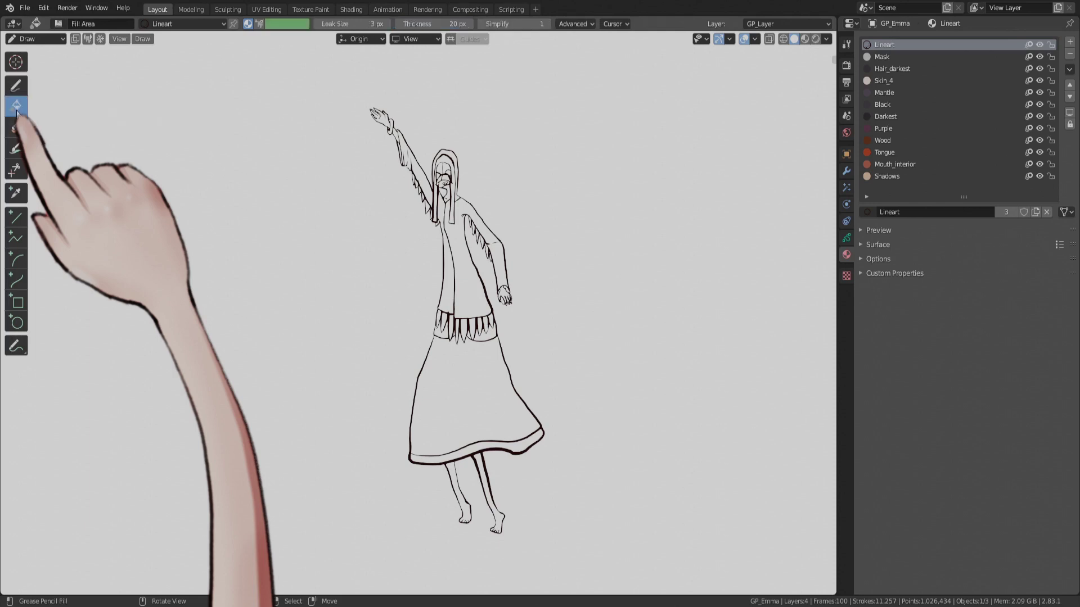
pyautogui.click(892, 104)
pyautogui.click(444, 395)
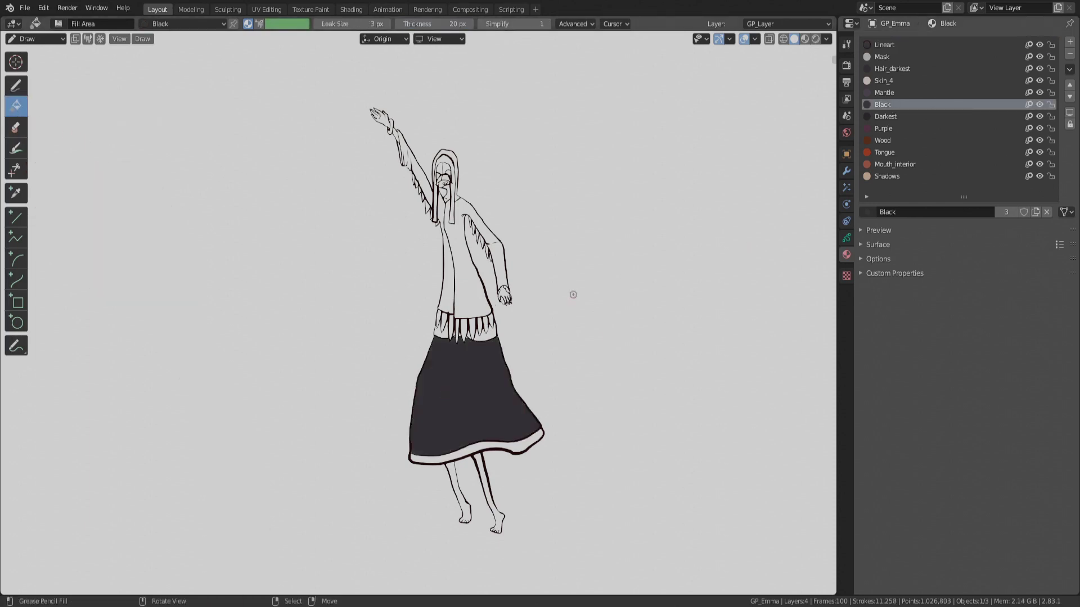
# Fill the skirt's hem band with the Darkest material and the coat body with the Mantle material.
pyautogui.click(886, 116)
pyautogui.click(517, 444)
pyautogui.click(889, 93)
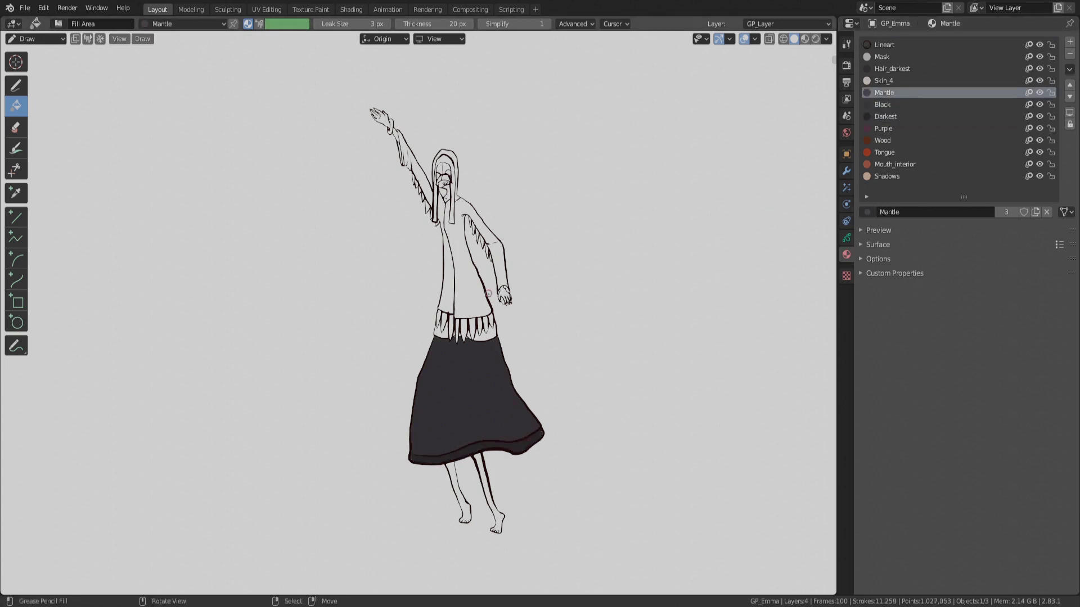
pyautogui.click(488, 293)
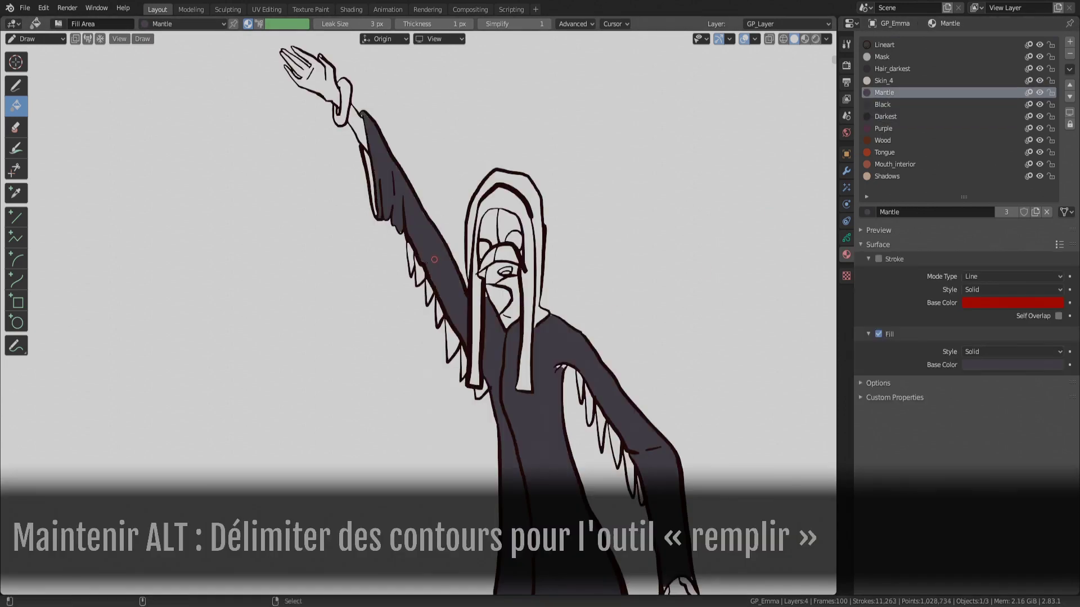
# Undo the raised sleeve's fill, refill only its lower part up to a boundary line, and show the Mantle material's Stroke.
pyautogui.hotkey('ctrl', 'z')
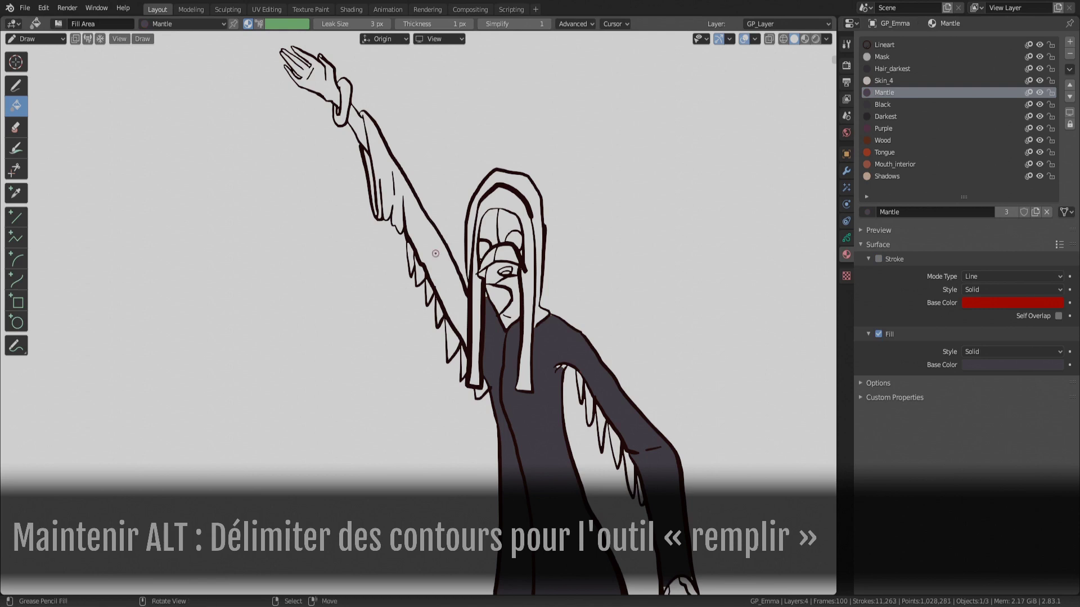
pyautogui.click(437, 260)
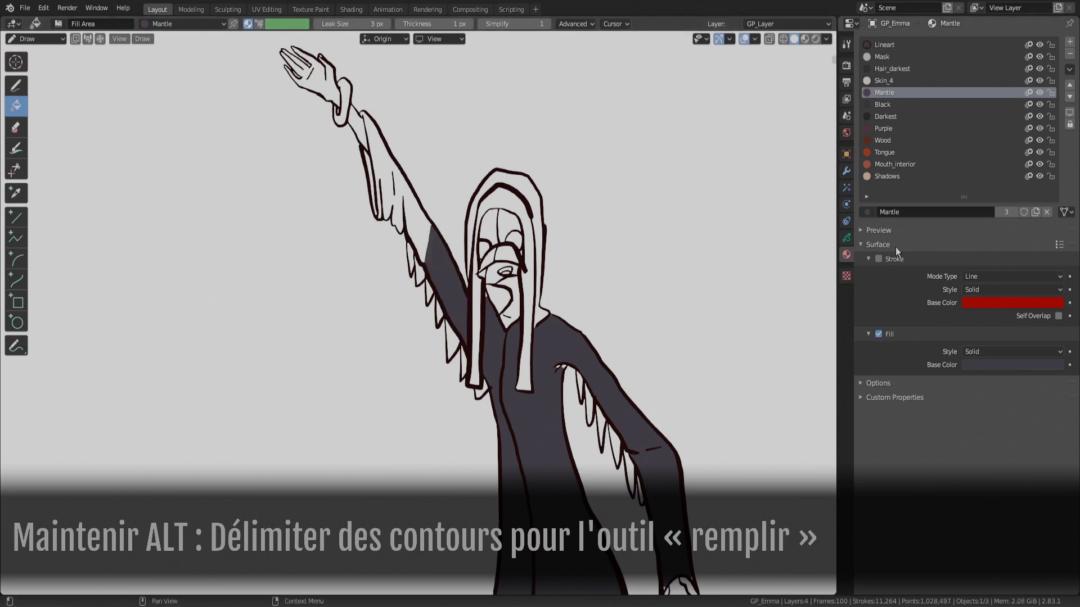
pyautogui.scroll(8, 486, 376)
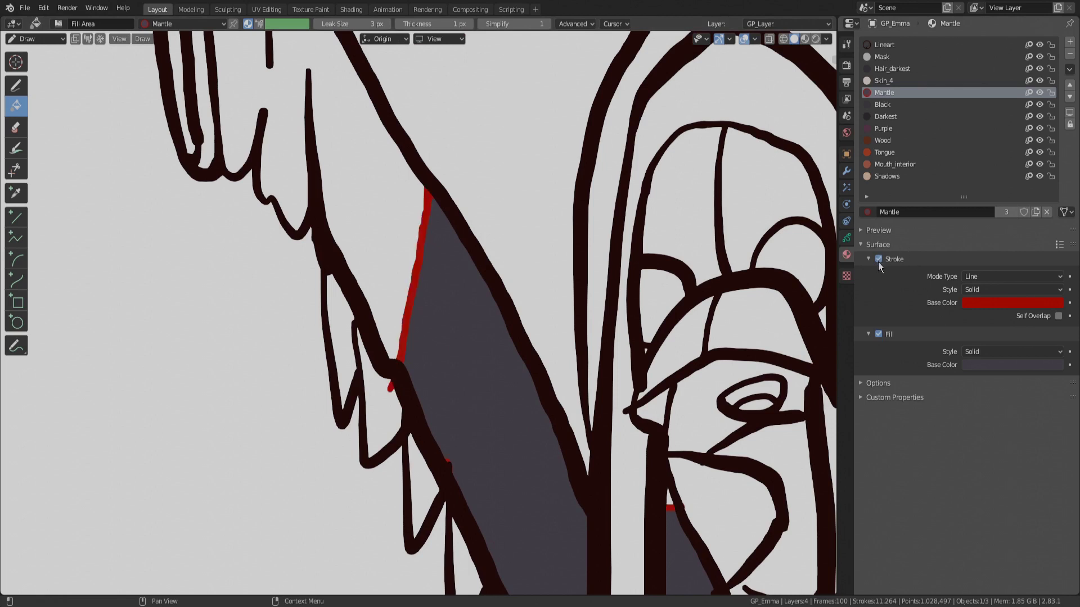
pyautogui.moveTo(375, 175); pyautogui.dragTo(381, 226)
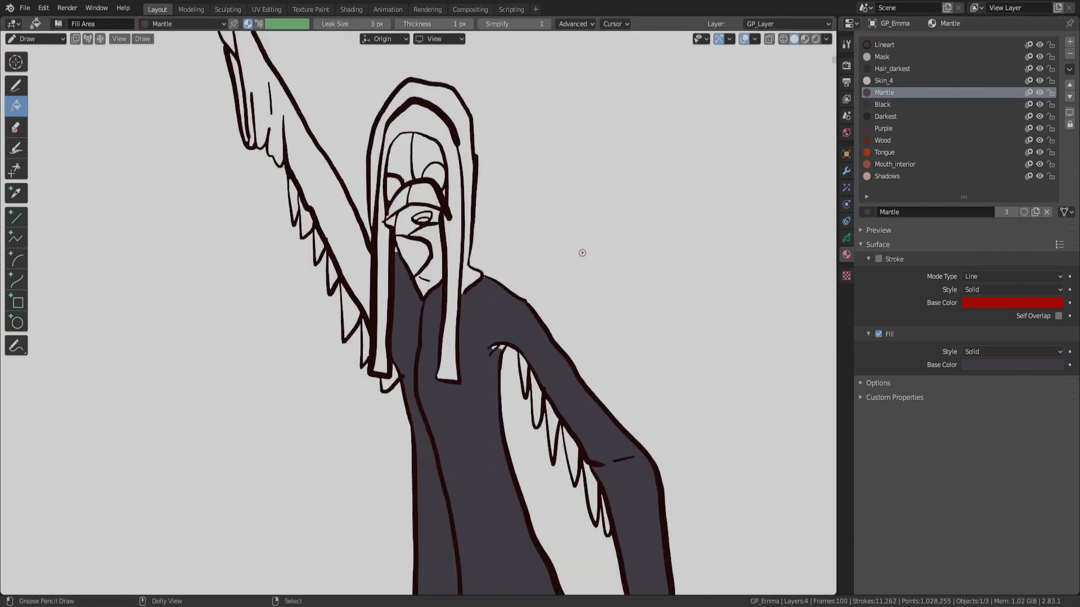
# Fill a hand-outlined oval beside the figure and the small gap beside the hair strand at the neck with Mantle.
pyautogui.moveTo(582, 253)
pyautogui.mouseDown()
pyautogui.moveTo(610, 225)
pyautogui.moveTo(598, 260)
pyautogui.mouseUp()
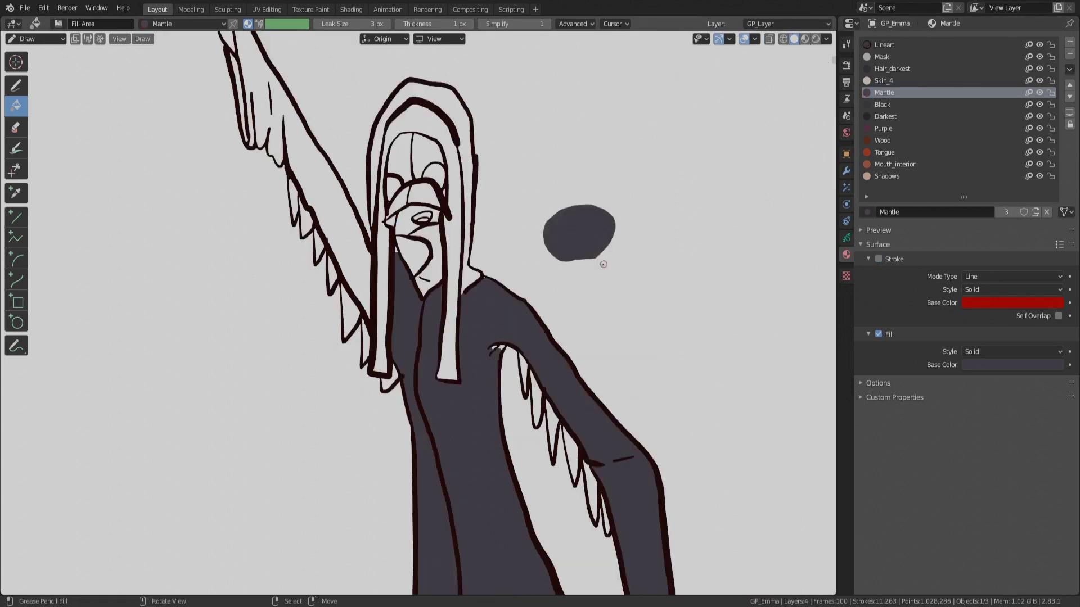
pyautogui.moveTo(579, 281)
pyautogui.keyDown('shift'); pyautogui.mouseDown(button='middle')
pyautogui.moveTo(594, 236)
pyautogui.moveTo(583, 224)
pyautogui.mouseUp(button='middle'); pyautogui.keyUp('shift')
pyautogui.scroll(10, 583, 225)
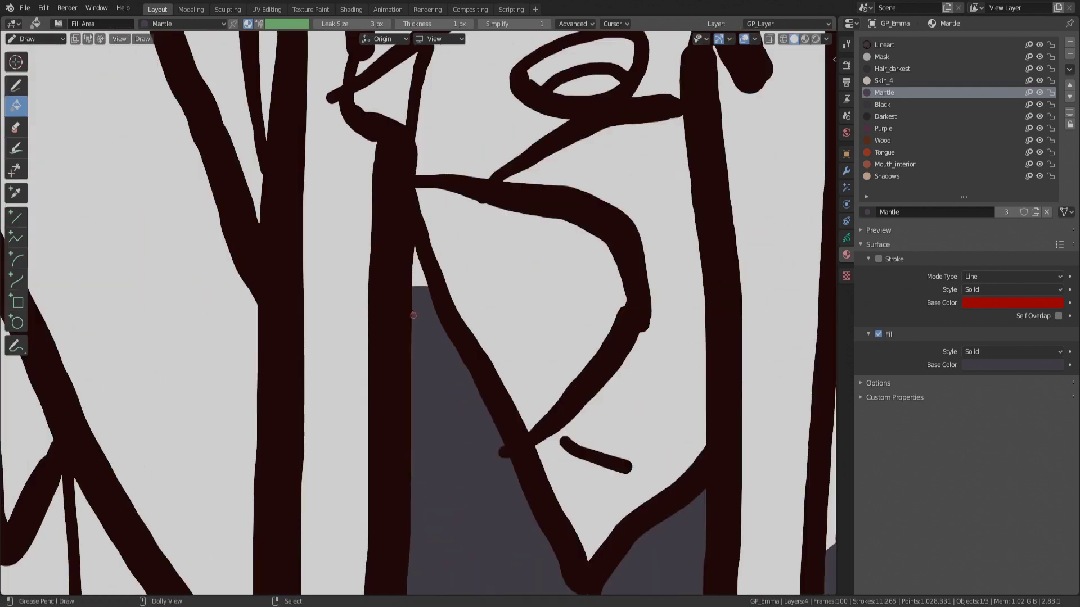
pyautogui.click(413, 315)
pyautogui.scroll(-6, 413, 316)
# Fill the small leftover skirt gaps between the fringe tips at the waist with the Black material.
pyautogui.keyDown('shift'); pyautogui.moveTo(413, 450); pyautogui.dragTo(413, 169, button='middle'); pyautogui.keyUp('shift')
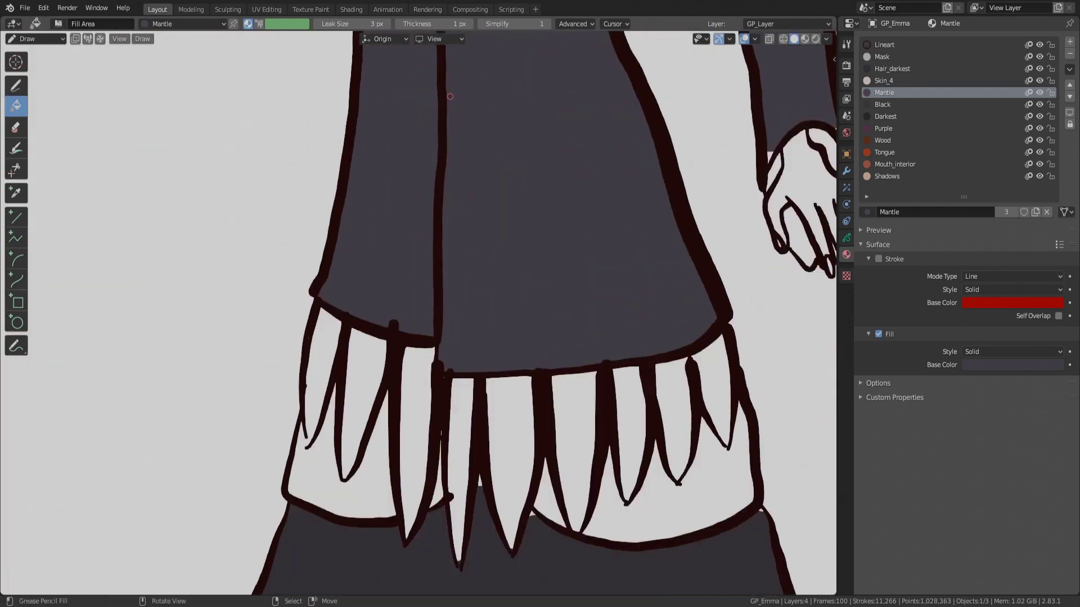
pyautogui.scroll(6, 562, 225)
pyautogui.click(883, 104)
pyautogui.scroll(-5, 416, 323)
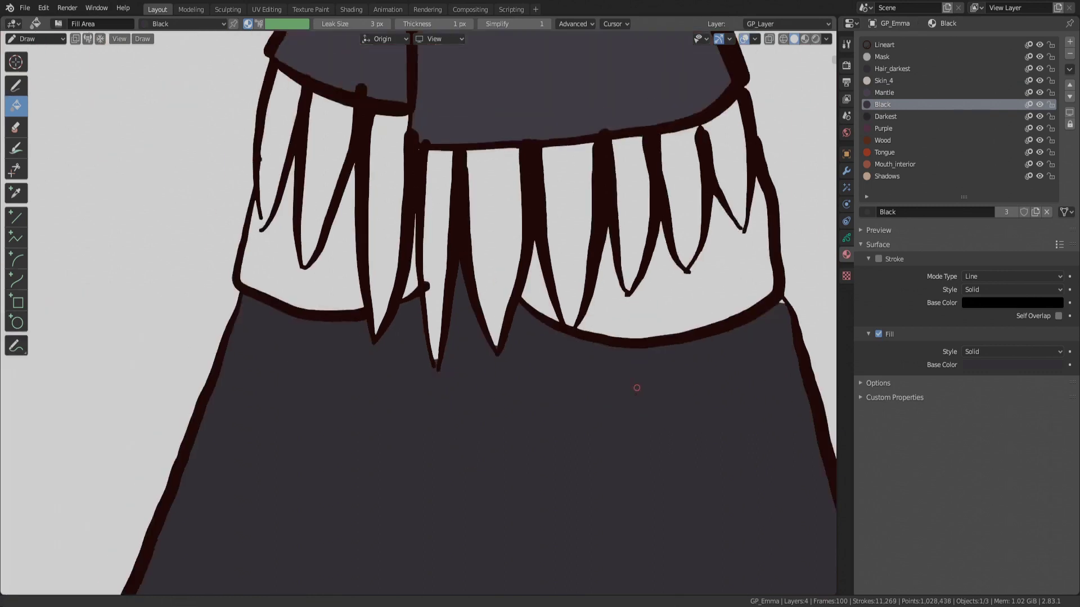
pyautogui.moveTo(596, 364)
pyautogui.keyDown('shift'); pyautogui.mouseDown(button='middle')
pyautogui.moveTo(443, 218)
pyautogui.moveTo(443, 242)
pyautogui.mouseUp(button='middle'); pyautogui.keyUp('shift')
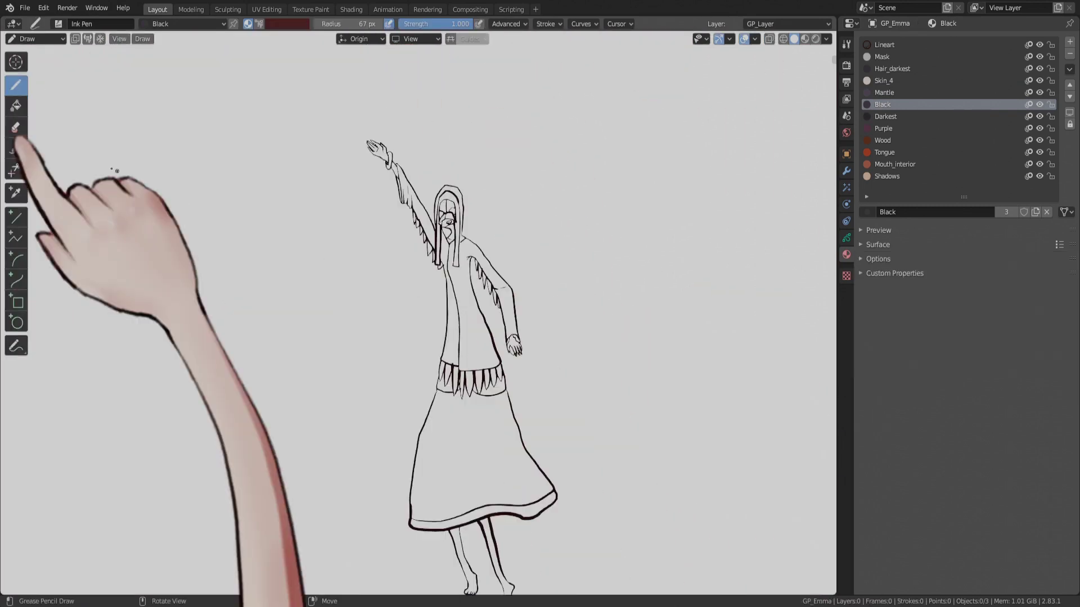
# Activate the Eraser tool and set its mode to Point.
pyautogui.click(15, 127)
pyautogui.keyDown('shift'); pyautogui.moveTo(331, 55); pyautogui.dragTo(295, 22, button='middle'); pyautogui.keyUp('shift')
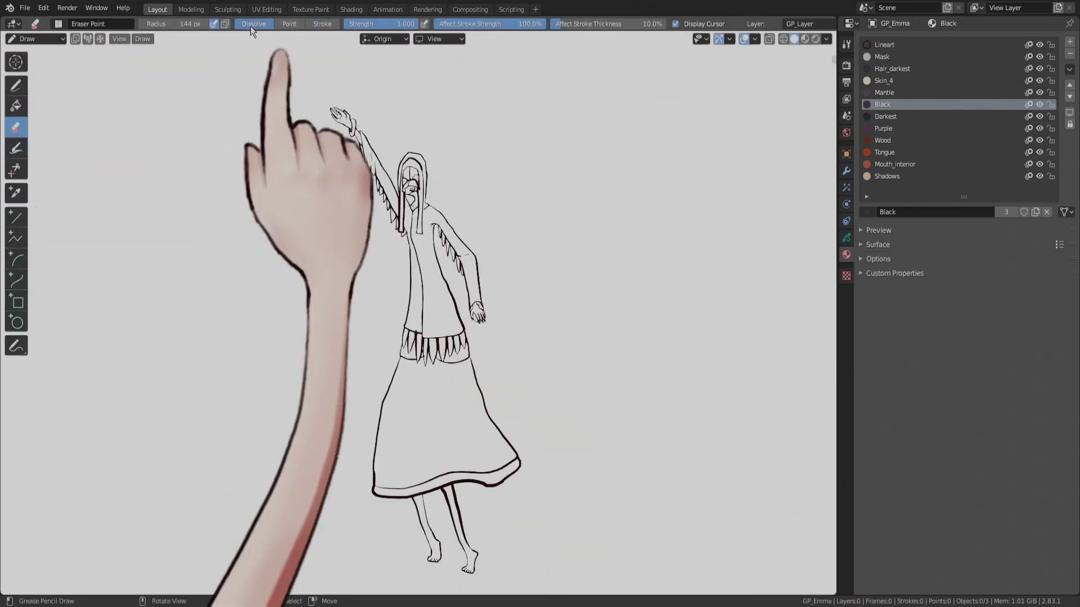
pyautogui.click(286, 25)
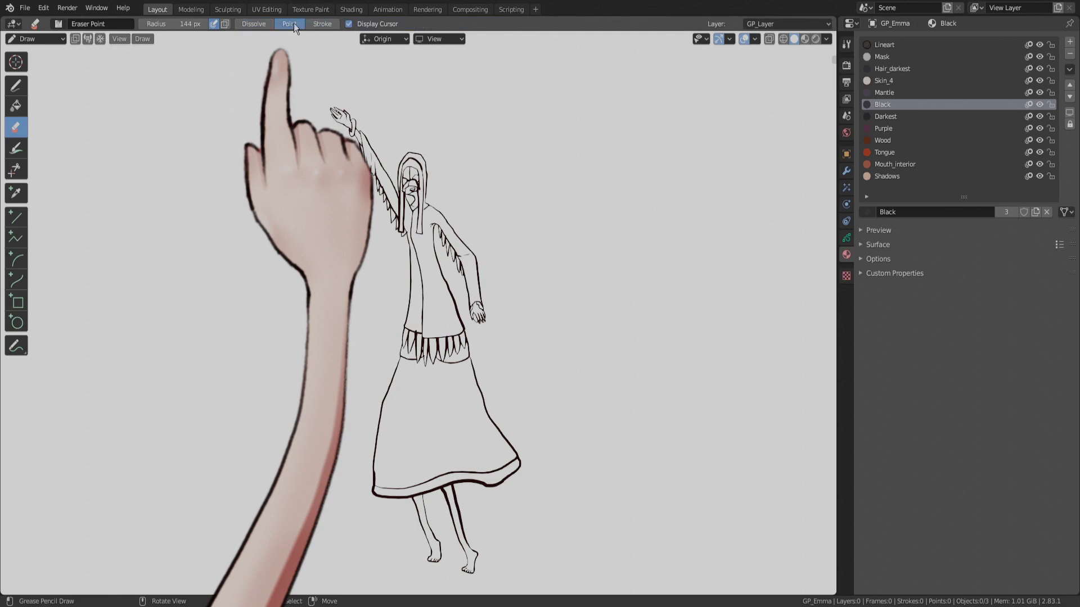
pyautogui.click(272, 23)
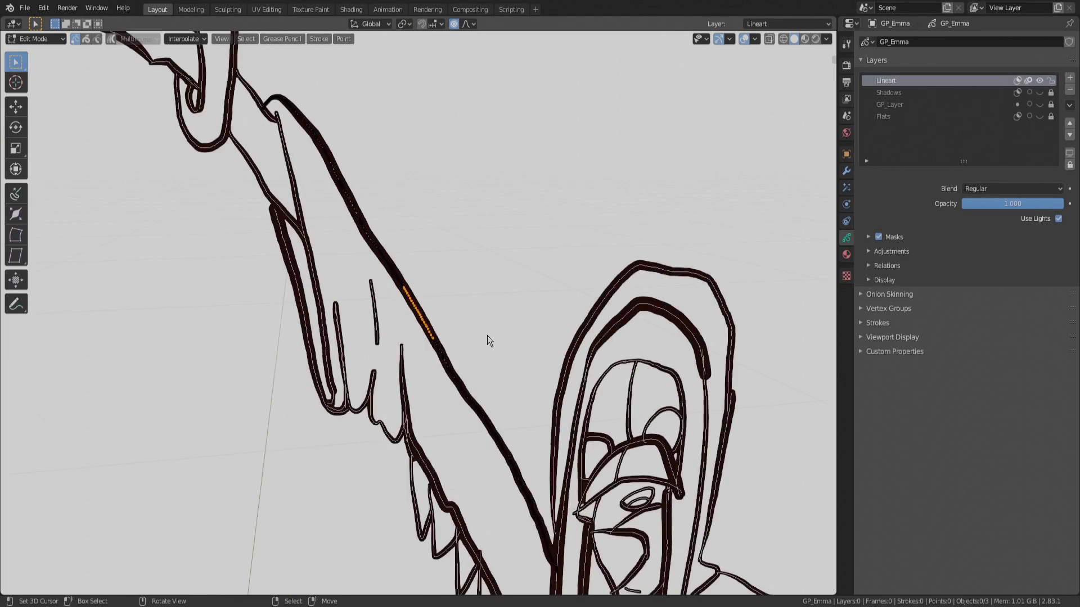
# Move the selected points of the raised sleeve's outer line with proportional editing and delete them.
pyautogui.scroll(5, 487, 335)
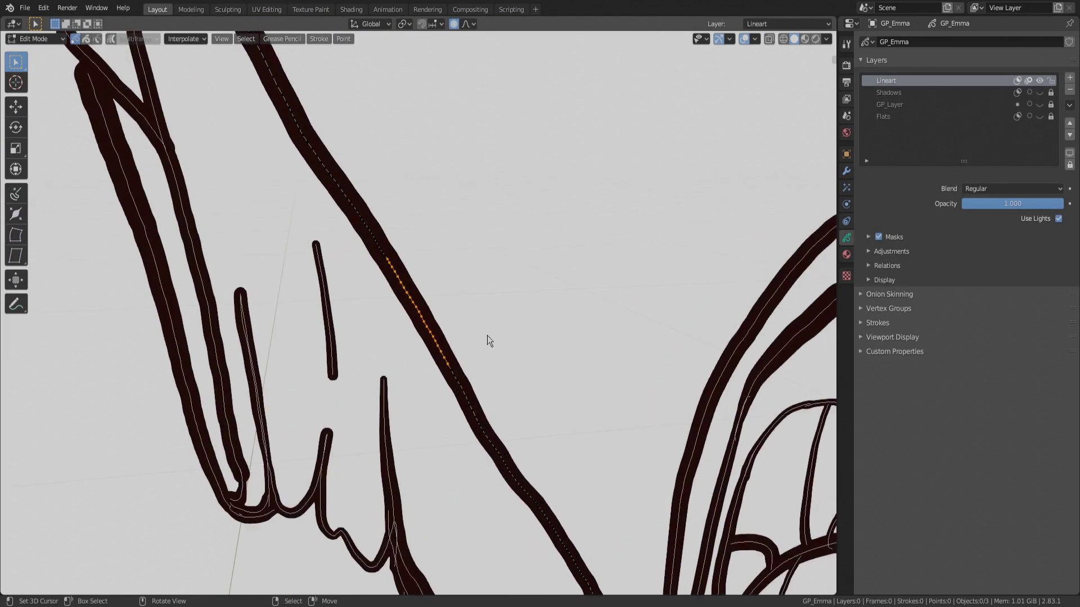
pyautogui.moveTo(434, 362)
pyautogui.mouseDown(button='middle')
pyautogui.moveTo(349, 359)
pyautogui.moveTo(340, 289)
pyautogui.moveTo(528, 287)
pyautogui.moveTo(579, 403)
pyautogui.moveTo(612, 426)
pyautogui.moveTo(540, 442)
pyautogui.moveTo(509, 338)
pyautogui.mouseUp(button='middle')
pyautogui.press('g')
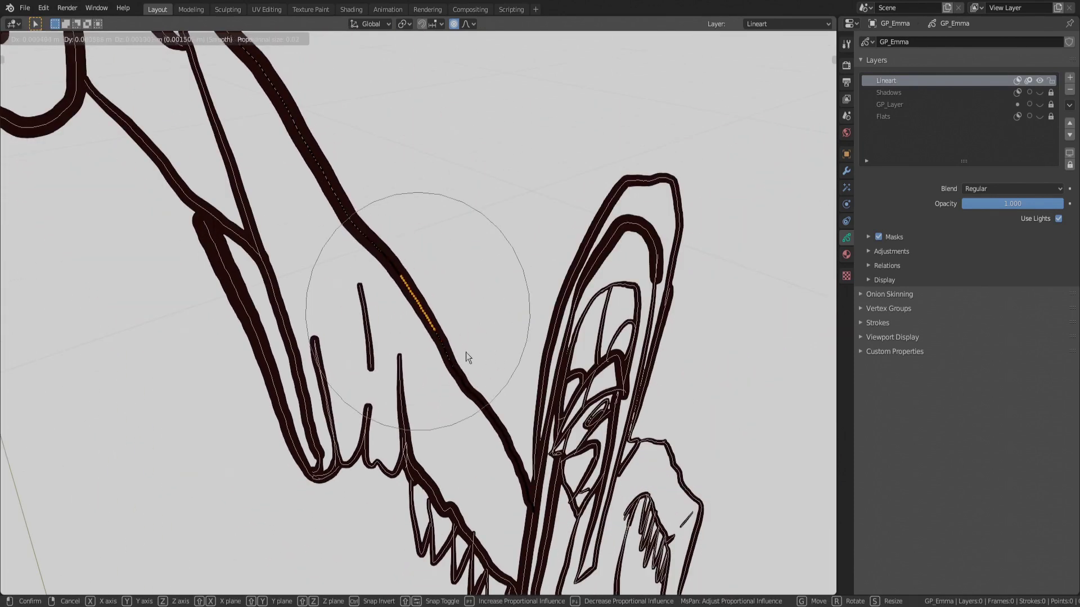
pyautogui.click(466, 352)
pyautogui.press('x')
pyautogui.click(461, 343)
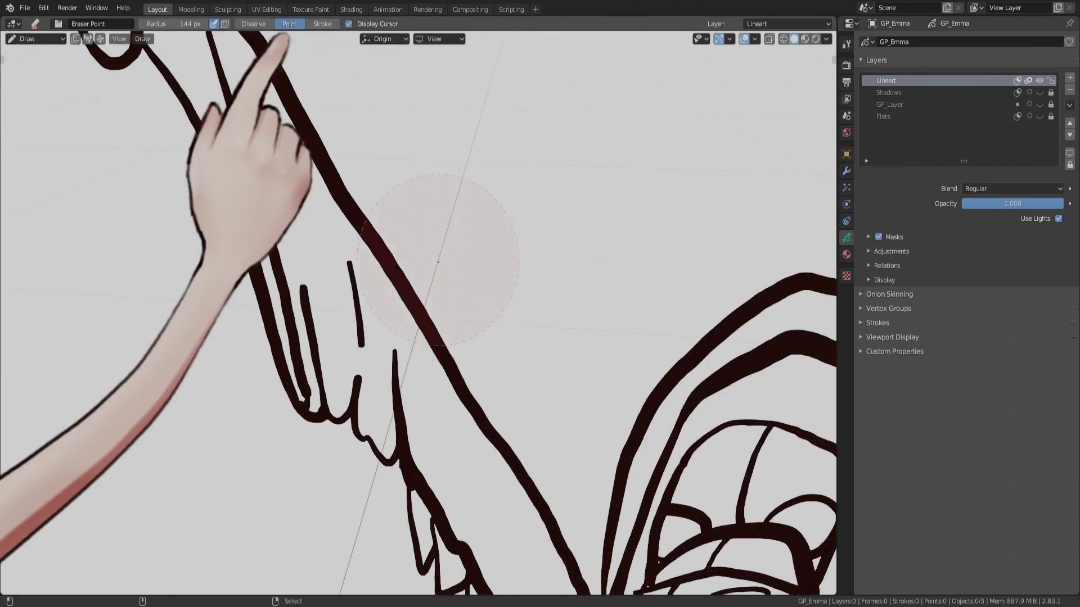
# Erase the middle section of the raised sleeve's outer line with the Point eraser and switch to Edit Mode.
pyautogui.scroll(-10, 438, 261)
pyautogui.moveTo(469, 370); pyautogui.dragTo(479, 388)
pyautogui.press('Tab')
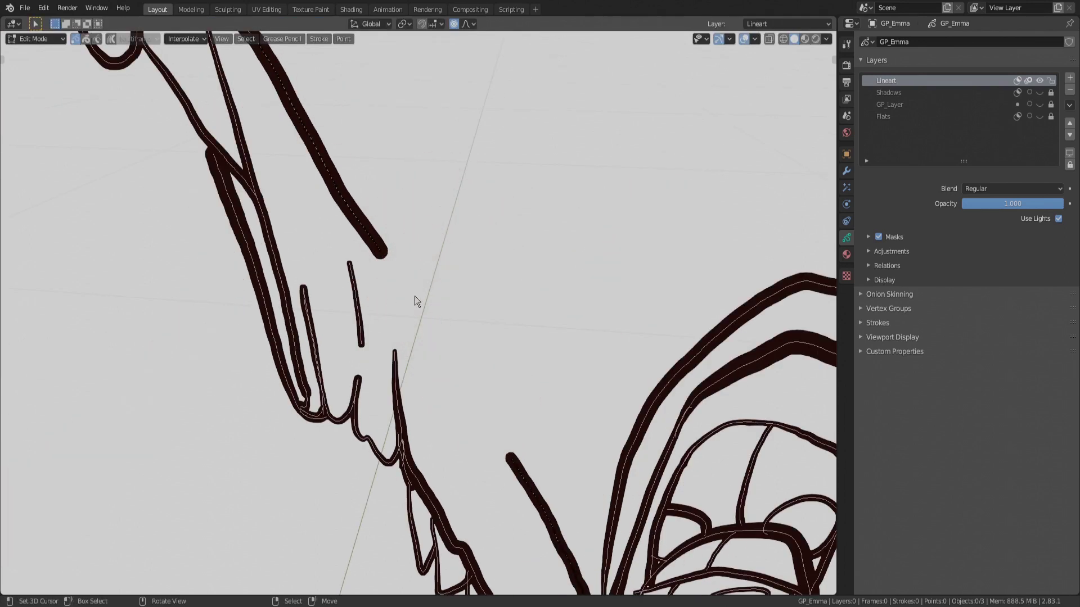
# Circle-select around both cut ends of the erased sleeve line and return to Draw Mode.
pyautogui.press('c')
pyautogui.click(365, 226)
pyautogui.click(516, 468)
pyautogui.press('Escape')
pyautogui.hotkey('ctrl', 'Tab')
pyautogui.click(445, 243)
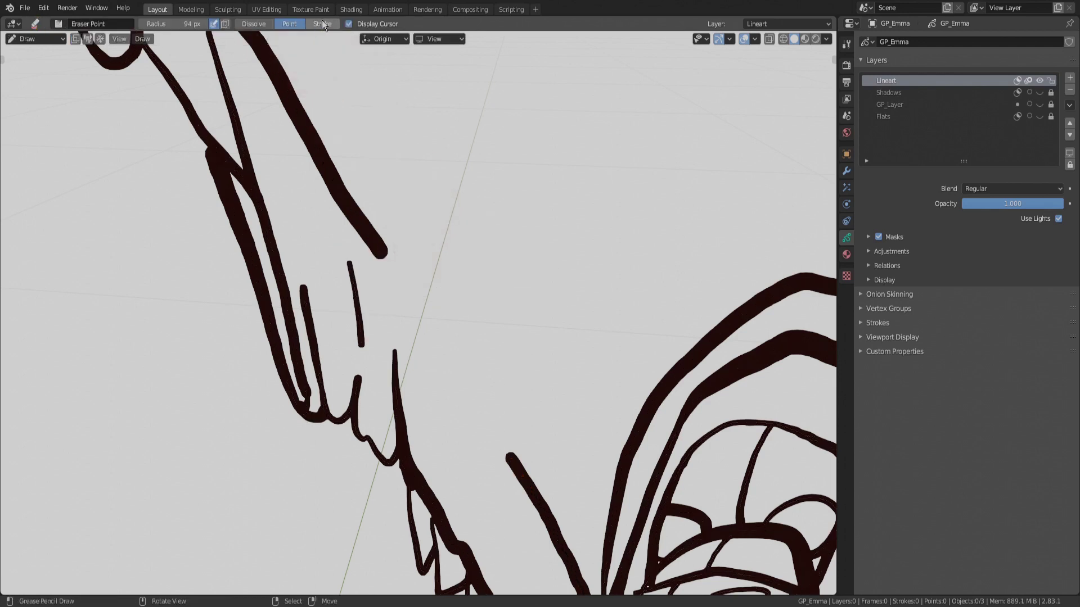
# Erase the remaining upper piece of the sleeve line with the Eraser in Stroke mode and resize the eraser interactively.
pyautogui.scroll(-3, 409, 186)
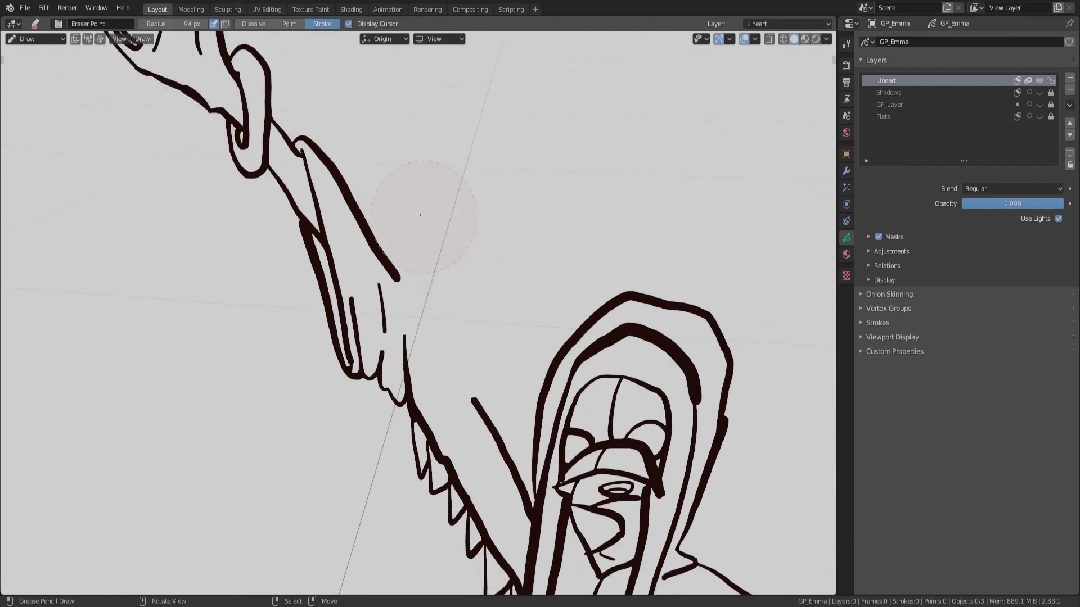
pyautogui.moveTo(420, 215); pyautogui.dragTo(383, 198)
pyautogui.press('f')
pyautogui.click(335, 199)
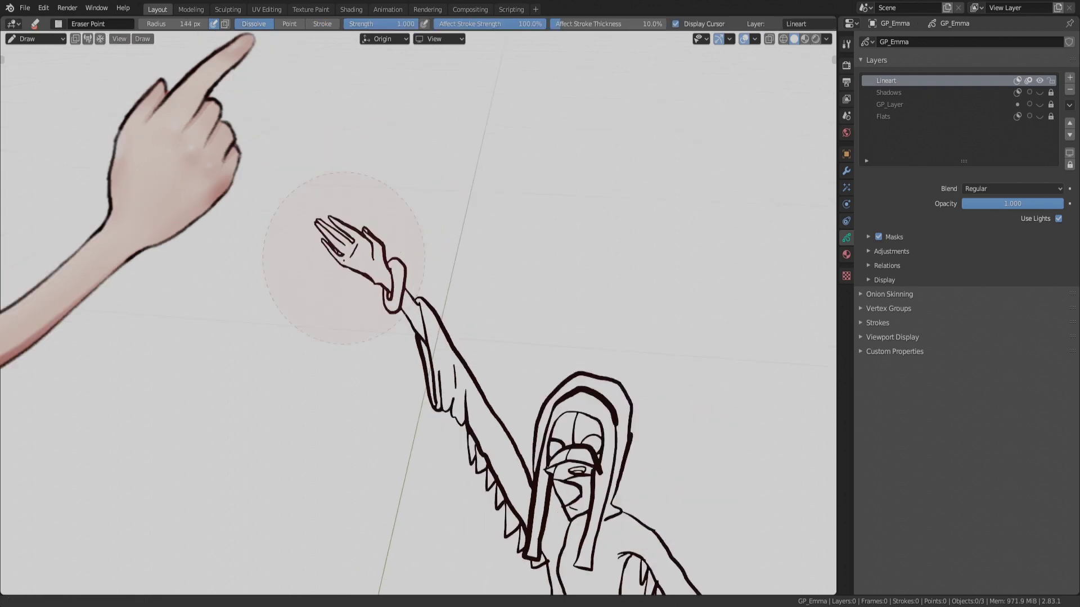
# Fade the raised hand and arm lines with the Eraser in Dissolve mode at 144 px and inspect them in Edit Mode.
pyautogui.moveTo(340, 243); pyautogui.dragTo(304, 267)
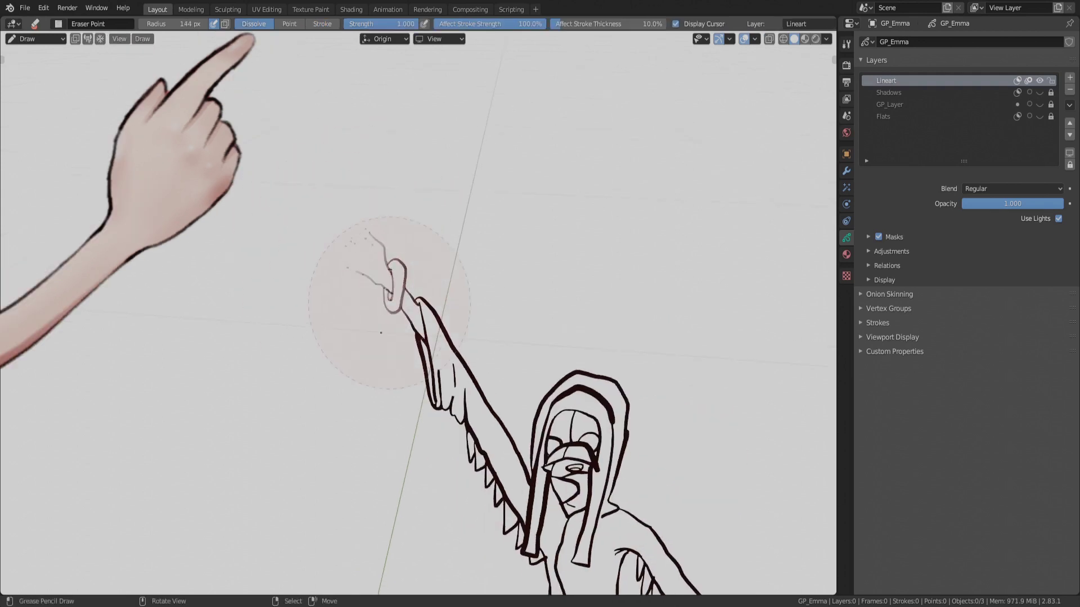
pyautogui.moveTo(431, 356)
pyautogui.mouseDown()
pyautogui.moveTo(446, 385)
pyautogui.moveTo(590, 397)
pyautogui.moveTo(555, 458)
pyautogui.mouseUp()
pyautogui.press('Tab')
pyautogui.scroll(2, 551, 396)
pyautogui.click(366, 282)
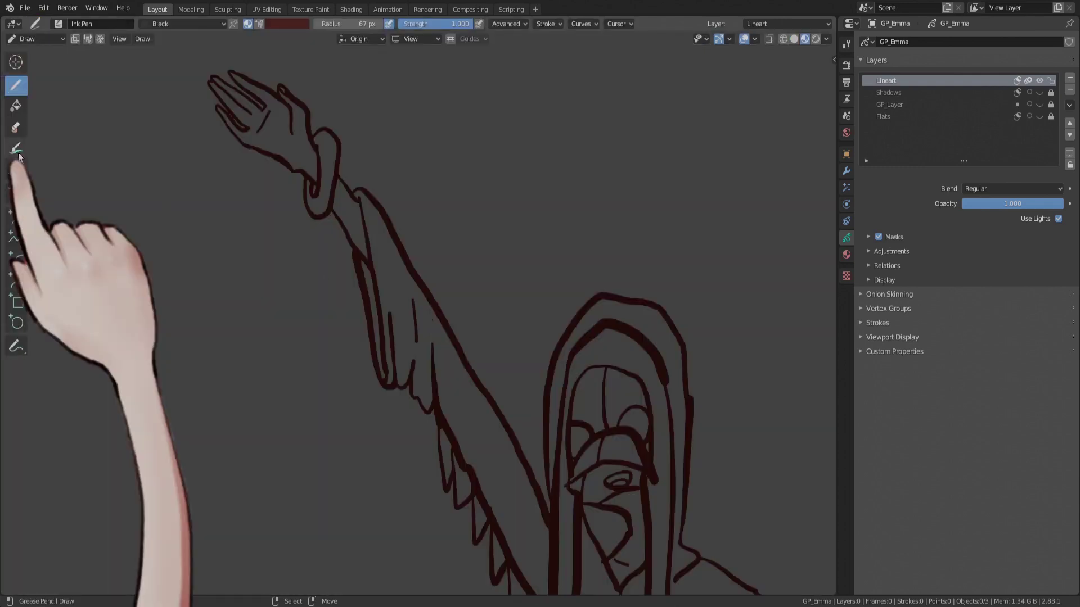
# Tint the raised sleeve's lines pink using the Tint tool with a 111 px radius and 0.800 strength.
pyautogui.click(16, 150)
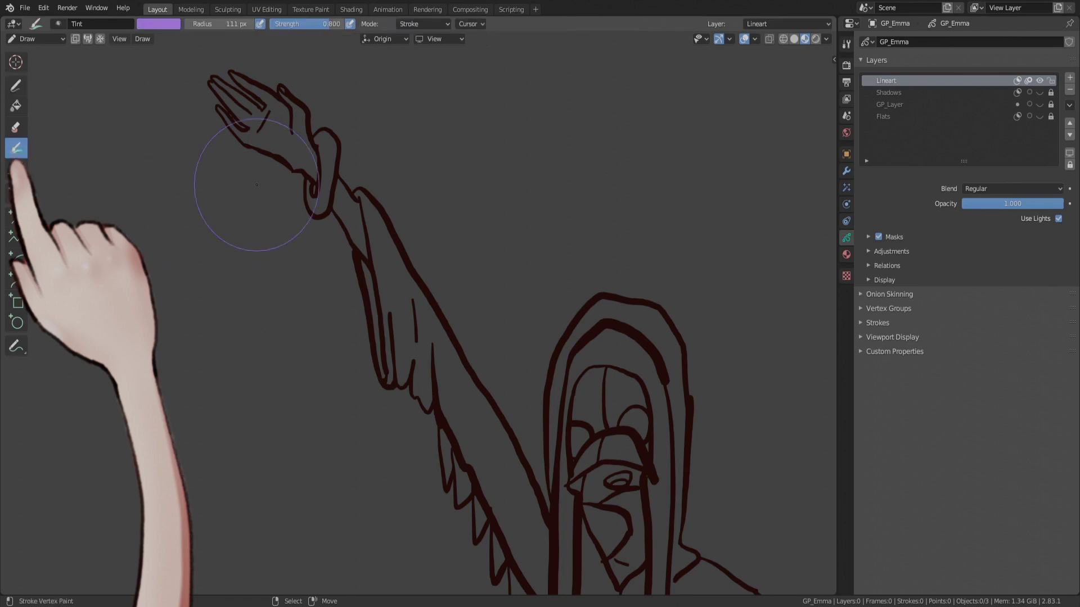
pyautogui.click(164, 26)
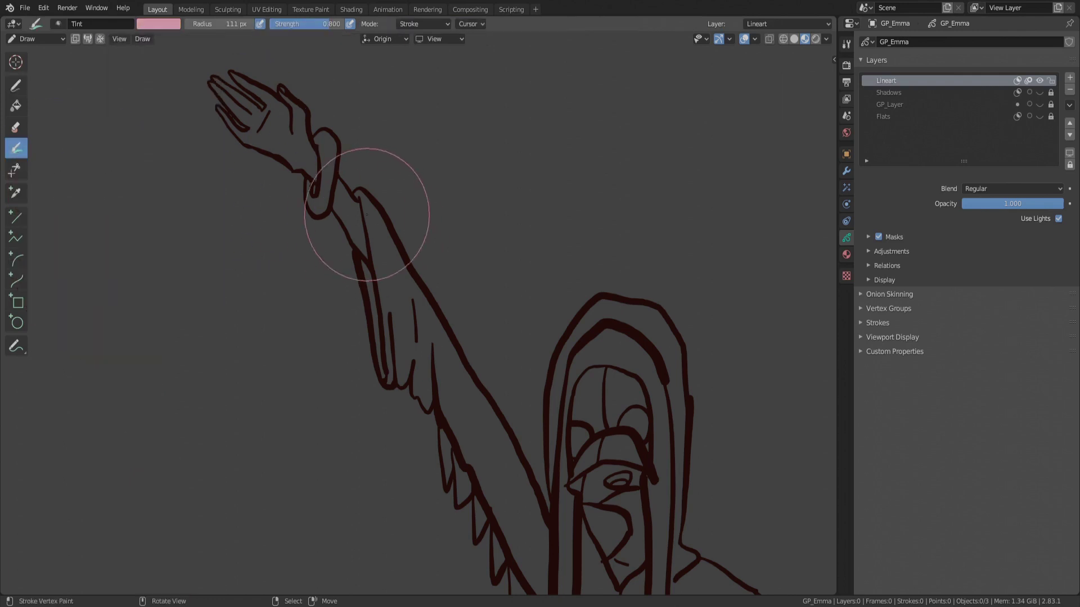
pyautogui.moveTo(361, 212)
pyautogui.mouseDown()
pyautogui.moveTo(330, 253)
pyautogui.moveTo(349, 302)
pyautogui.moveTo(416, 378)
pyautogui.moveTo(452, 498)
pyautogui.mouseUp()
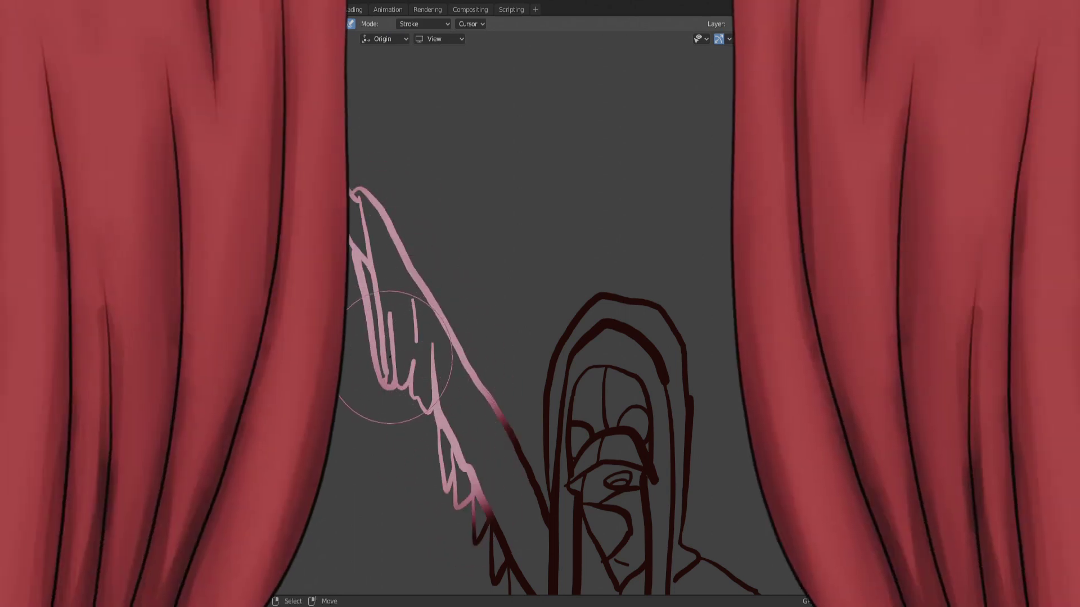